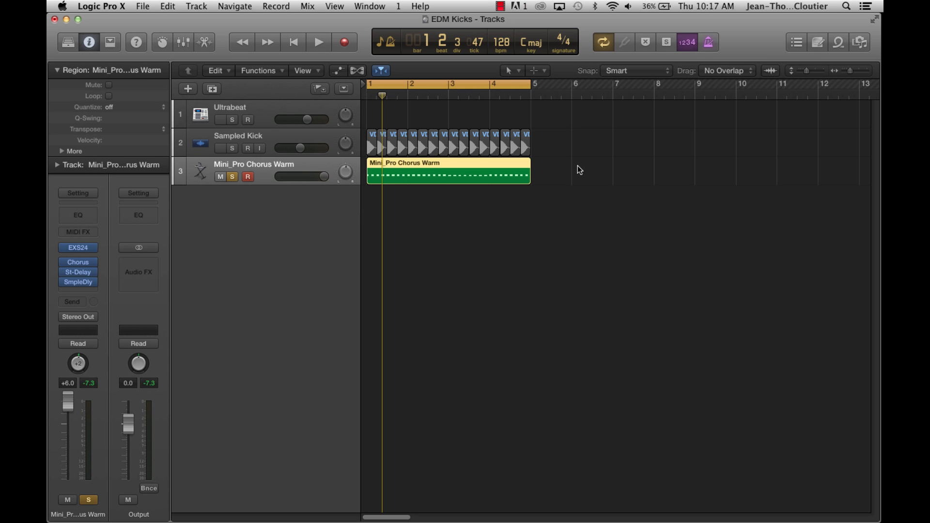
Audition the soloed Mini_Pro Chorus Warm track and switch the solo to the Sampled Kick track.
{"action": "key", "text": "space"}
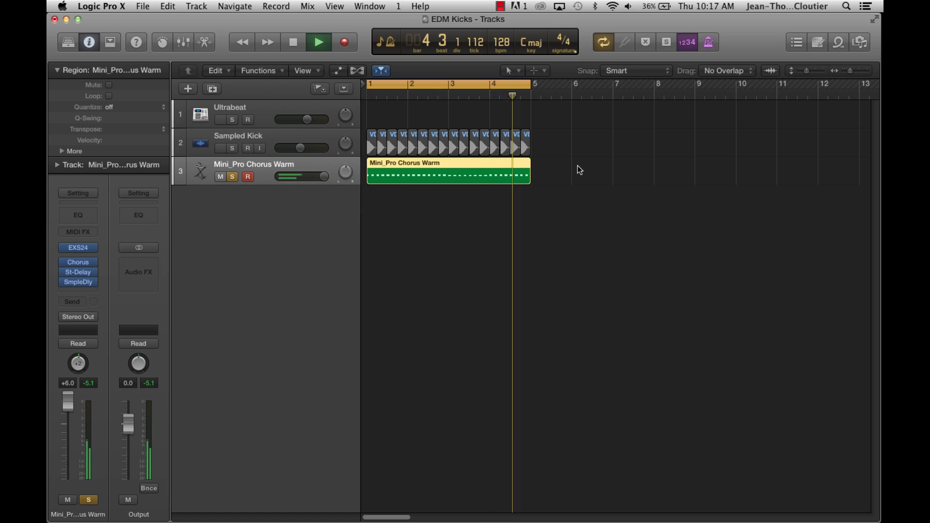
{"action": "key", "text": "space"}
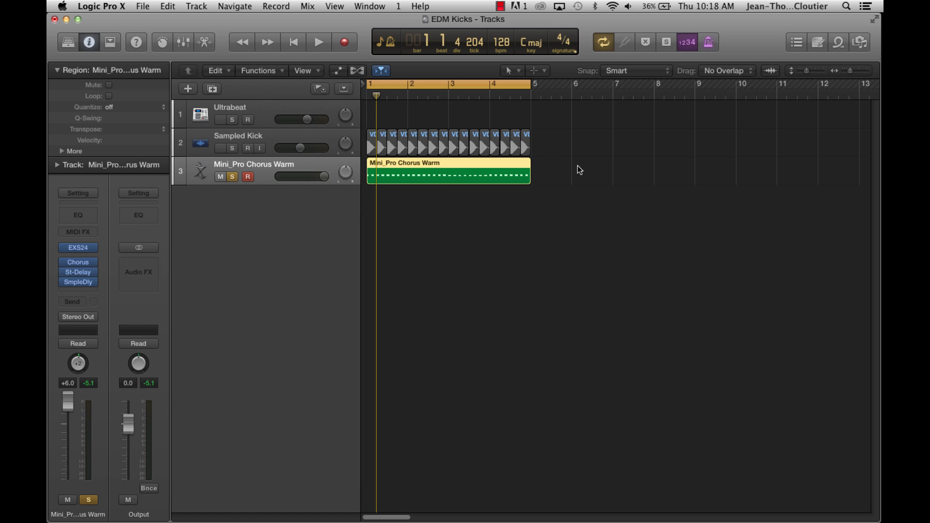
{"action": "left_click", "coordinate": [232, 177]}
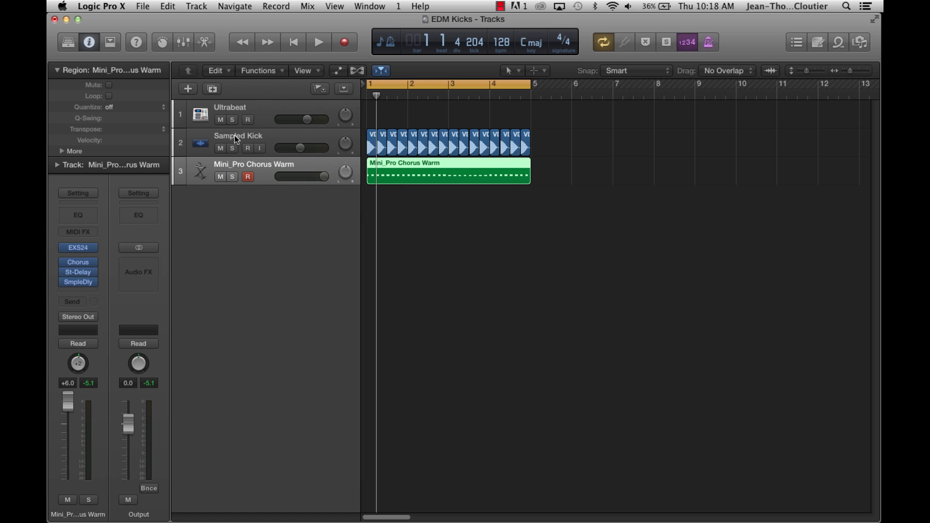
{"action": "left_click", "coordinate": [233, 149]}
{"action": "left_click", "coordinate": [278, 135]}
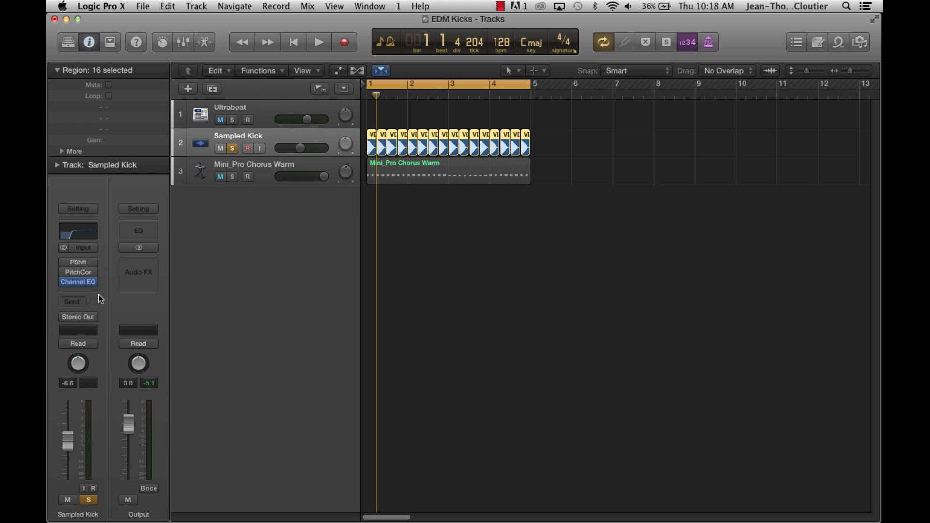
Enable Pitch Correction and bypass the Channel EQ on the Sampled Kick track, and play the kick through it.
{"action": "left_click", "coordinate": [76, 272]}
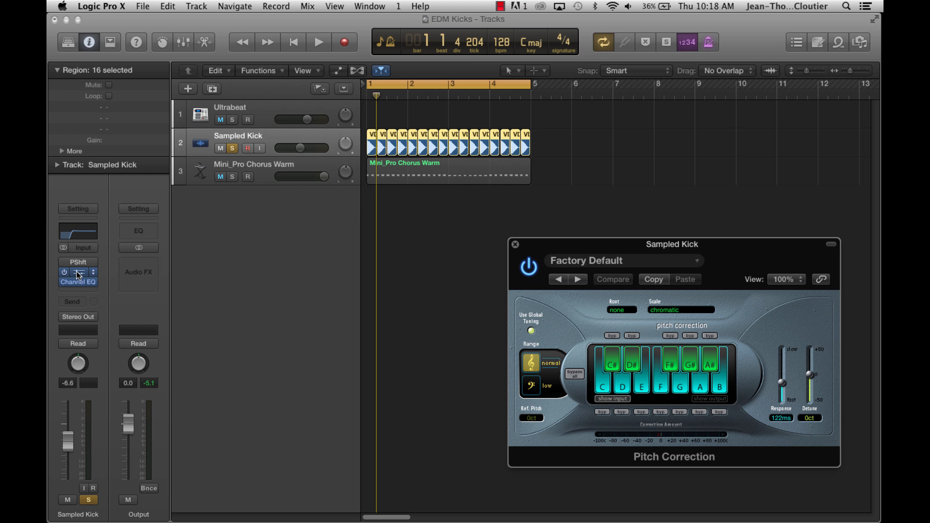
{"action": "left_click", "coordinate": [63, 282]}
{"action": "left_click_drag", "start_coordinate": [629, 254], "coordinate": [511, 215]}
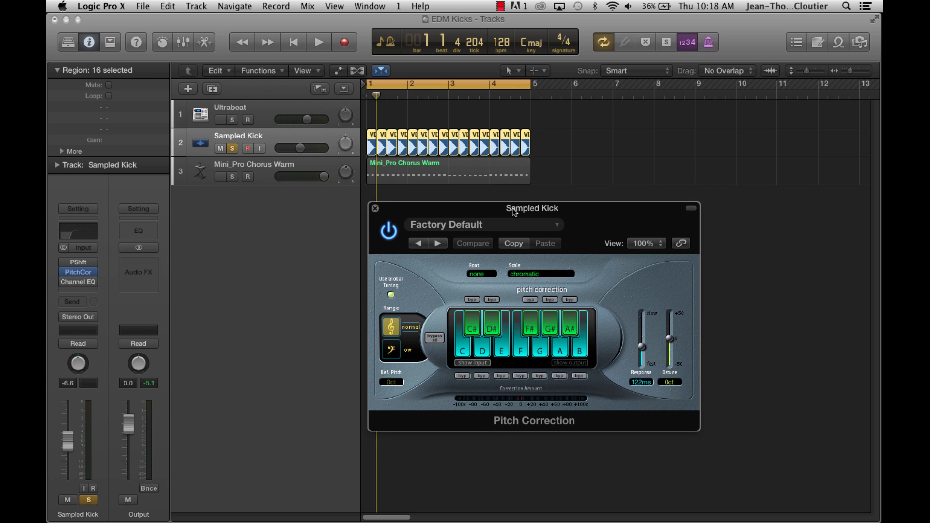
{"action": "key", "text": "space"}
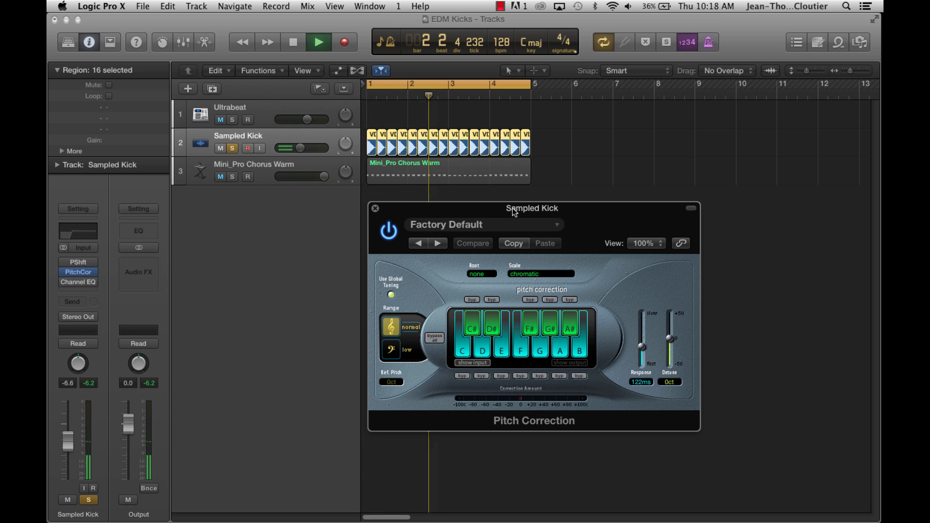
{"action": "key", "text": "space"}
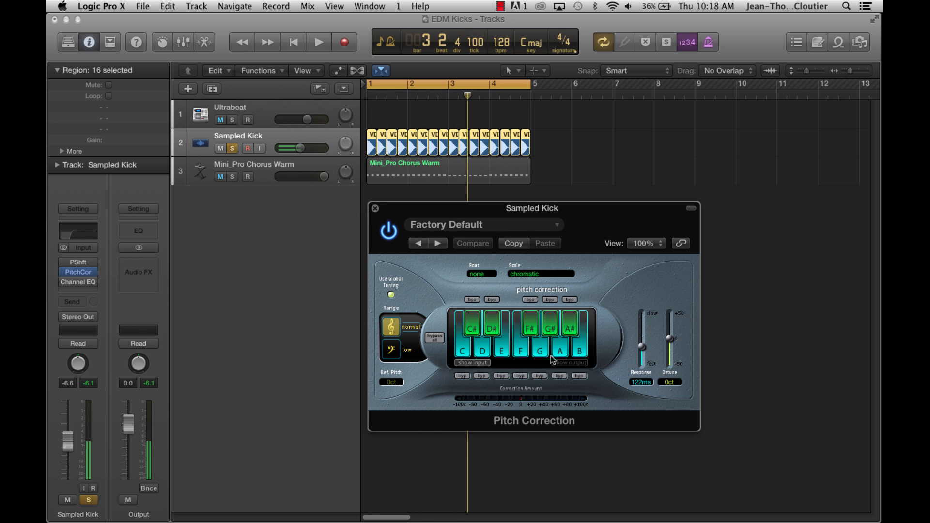
{"action": "left_click", "coordinate": [375, 209]}
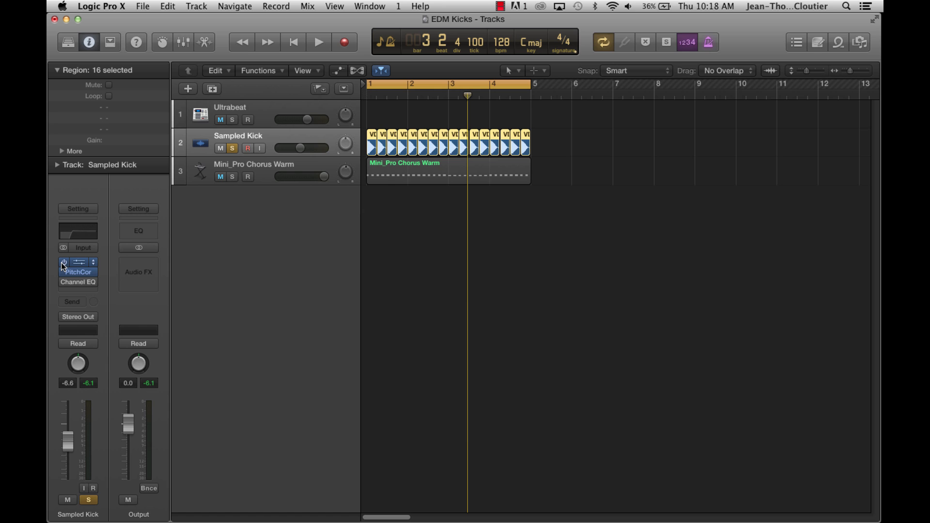
Enable the Pitch Shifter on Sampled Kick with its -5 semitone setting and listen to the shifted kick.
{"action": "left_click", "coordinate": [74, 263]}
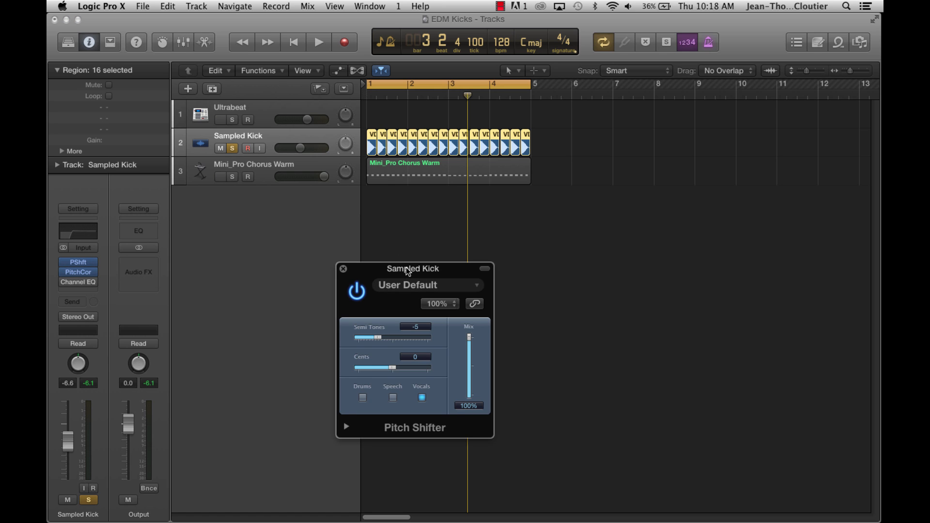
{"action": "left_click_drag", "start_coordinate": [431, 273], "coordinate": [542, 205]}
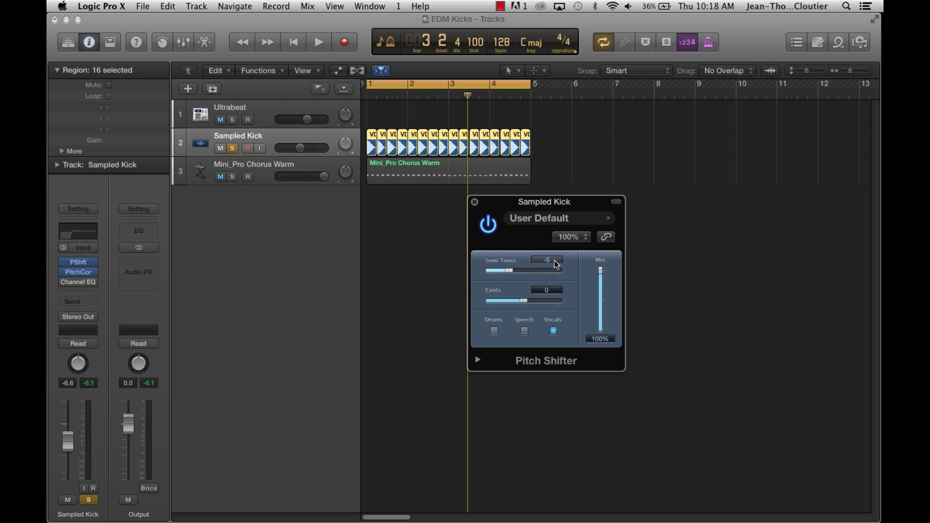
{"action": "key", "text": "space"}
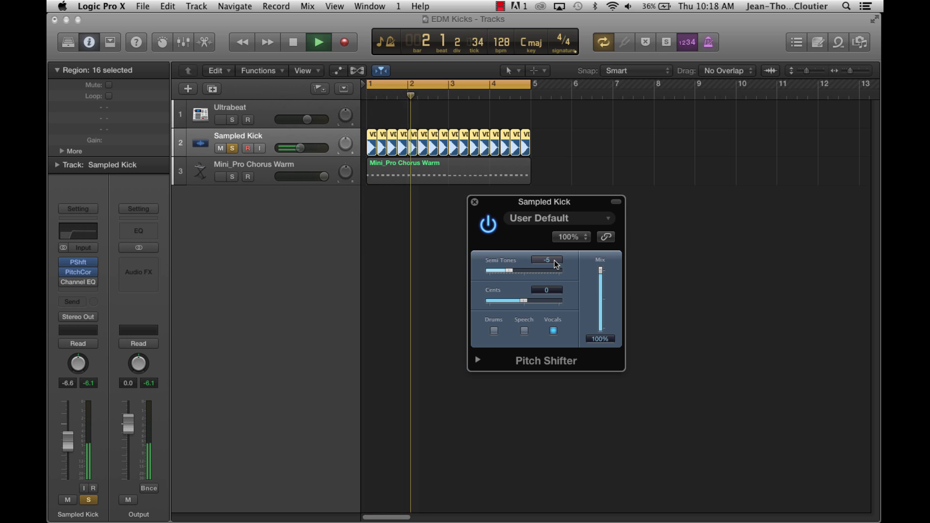
{"action": "key", "text": "space"}
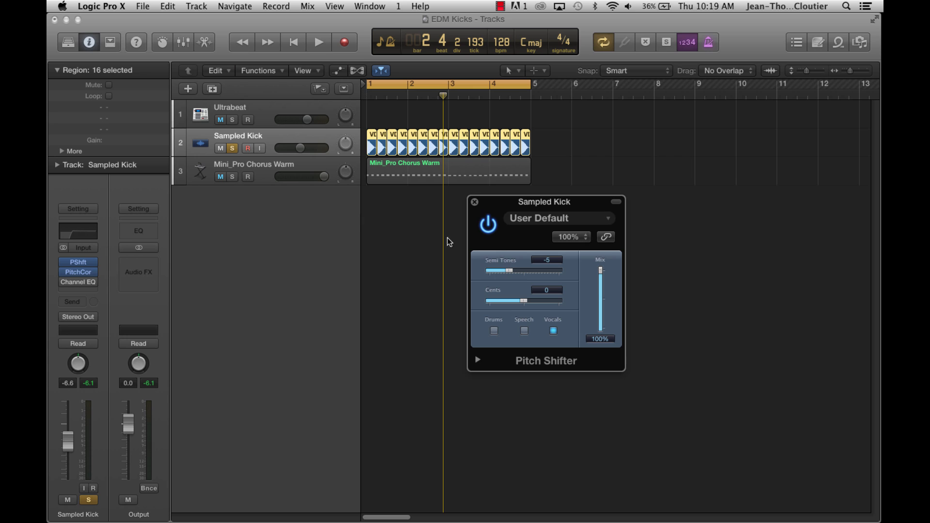
{"action": "left_click", "coordinate": [474, 203]}
Solo the Ultrabeat track alongside Sampled Kick and inspect the oscillator 1 pitch control in the Ultrabeat instrument.
{"action": "left_click", "coordinate": [216, 106]}
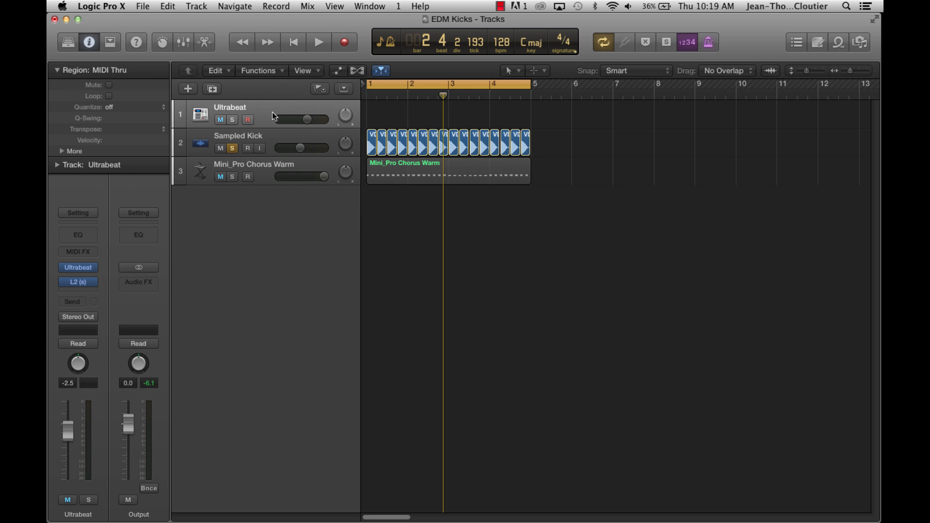
{"action": "left_click", "coordinate": [232, 120]}
{"action": "left_click", "coordinate": [76, 268]}
{"action": "mouse_move", "coordinate": [648, 109]}
{"action": "left_mouse_down"}
{"action": "mouse_move", "coordinate": [639, 94]}
{"action": "mouse_move", "coordinate": [645, 107]}
{"action": "left_mouse_up"}
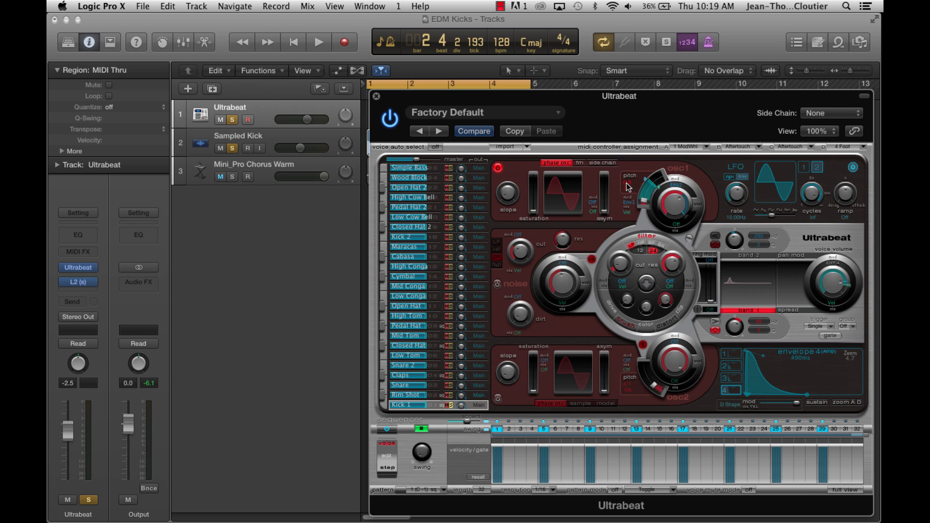
{"action": "left_click", "coordinate": [376, 96]}
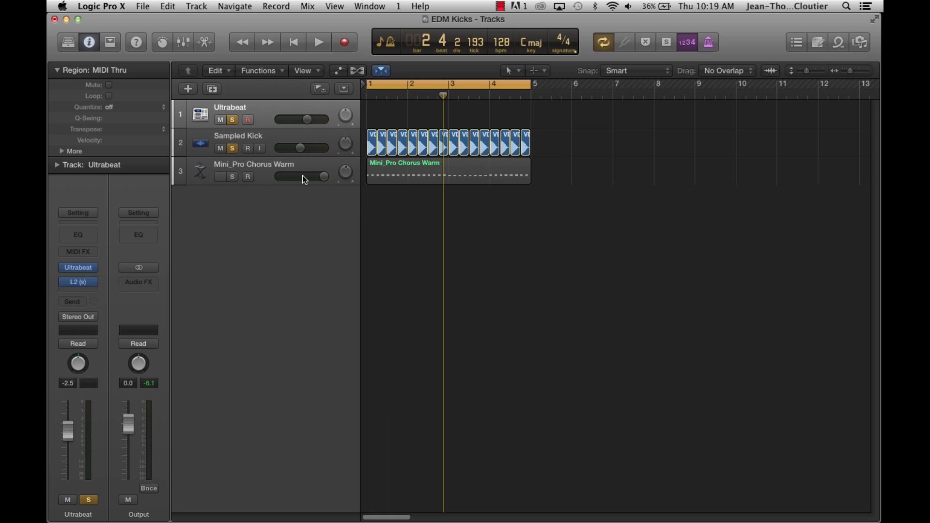
Re-enable the Channel EQ on Sampled Kick with both pitch plug-ins bypassed, and play the two kicks layered together.
{"action": "left_click", "coordinate": [269, 135]}
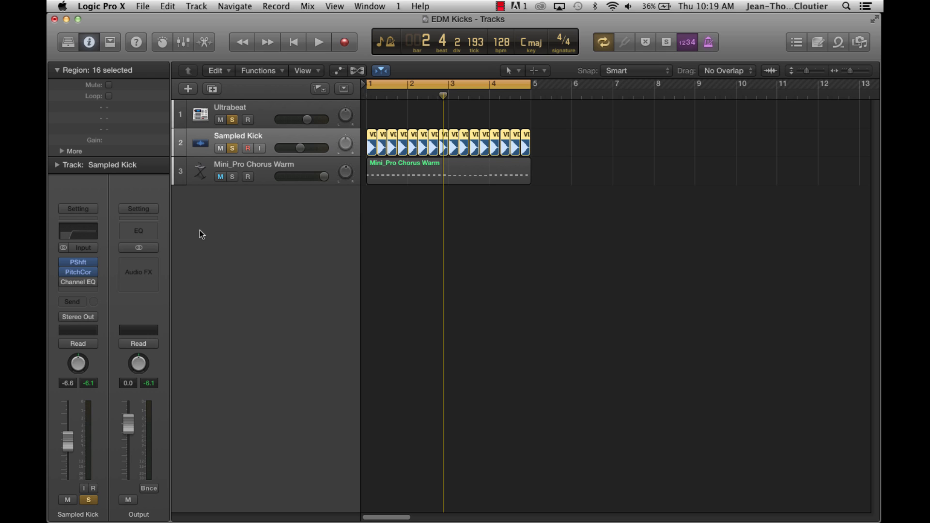
{"action": "left_click", "coordinate": [62, 283]}
{"action": "left_click", "coordinate": [74, 283]}
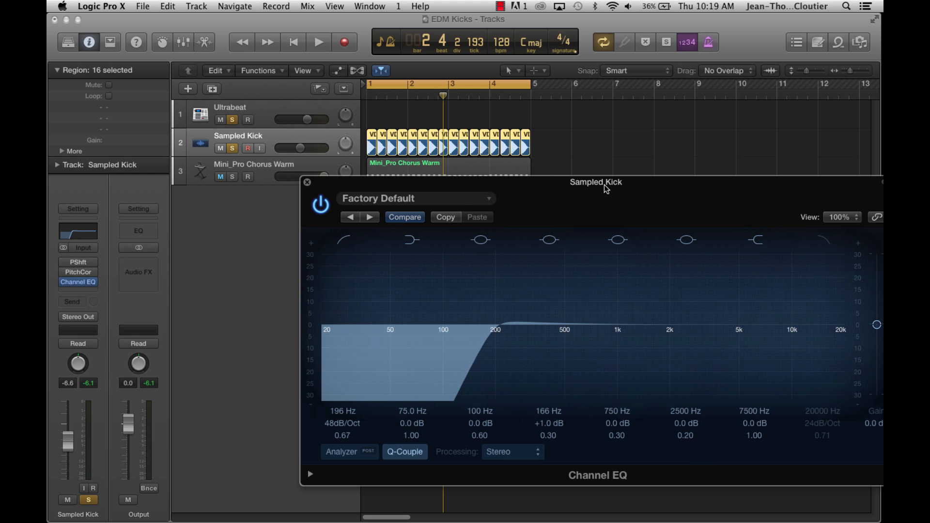
{"action": "left_click_drag", "start_coordinate": [605, 184], "coordinate": [519, 159]}
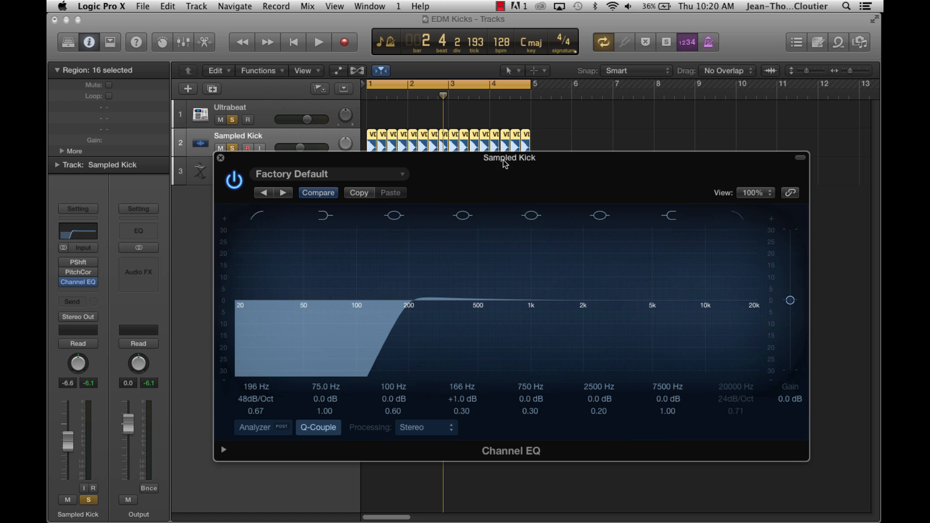
{"action": "left_click_drag", "start_coordinate": [506, 163], "coordinate": [564, 222]}
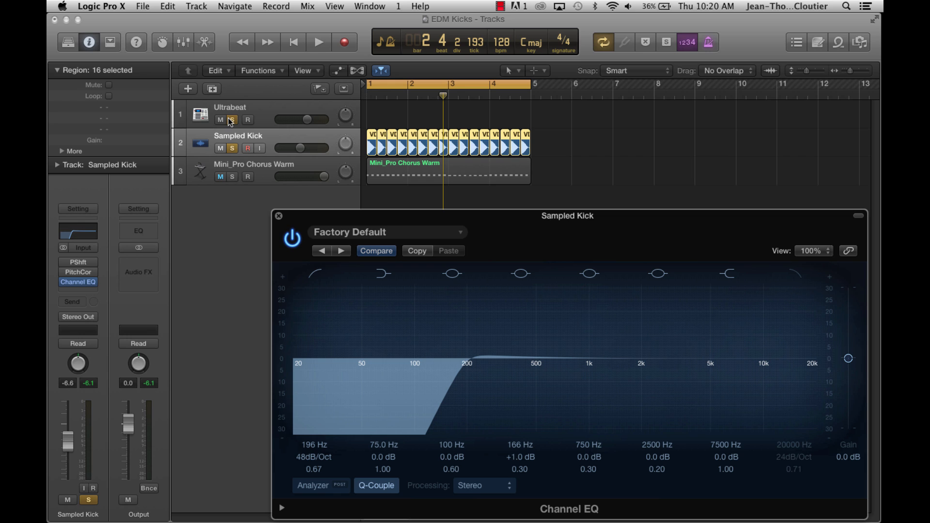
{"action": "key", "text": "space"}
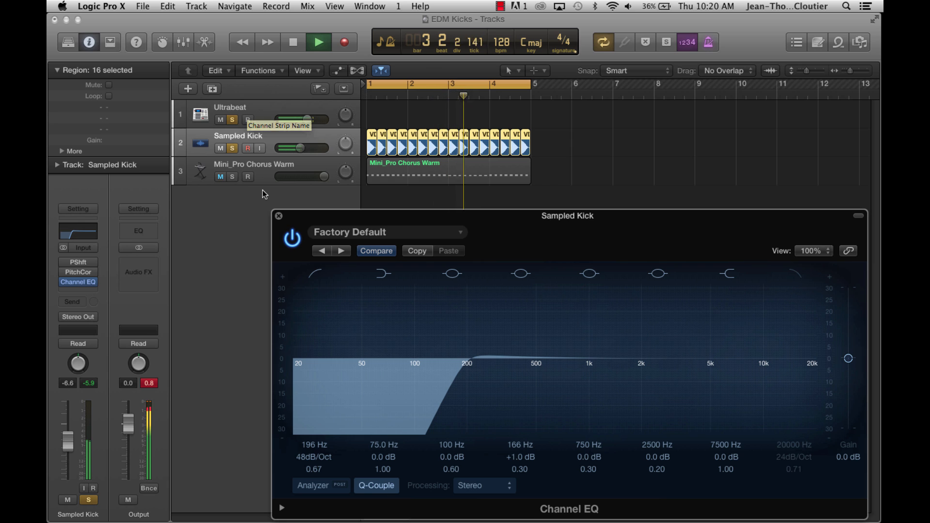
{"action": "key", "text": "space"}
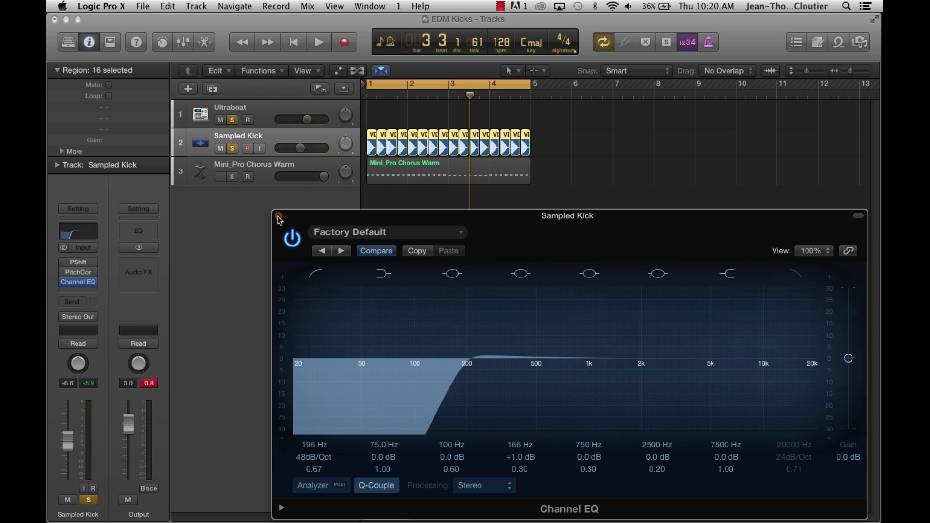
Lower the Sampled Kick volume to -8.6 dB during playback and close its Channel EQ.
{"action": "key", "text": "space"}
{"action": "mouse_move", "coordinate": [68, 441]}
{"action": "left_mouse_down"}
{"action": "mouse_move", "coordinate": [67, 449]}
{"action": "mouse_move", "coordinate": [68, 423]}
{"action": "mouse_move", "coordinate": [68, 444]}
{"action": "left_mouse_up"}
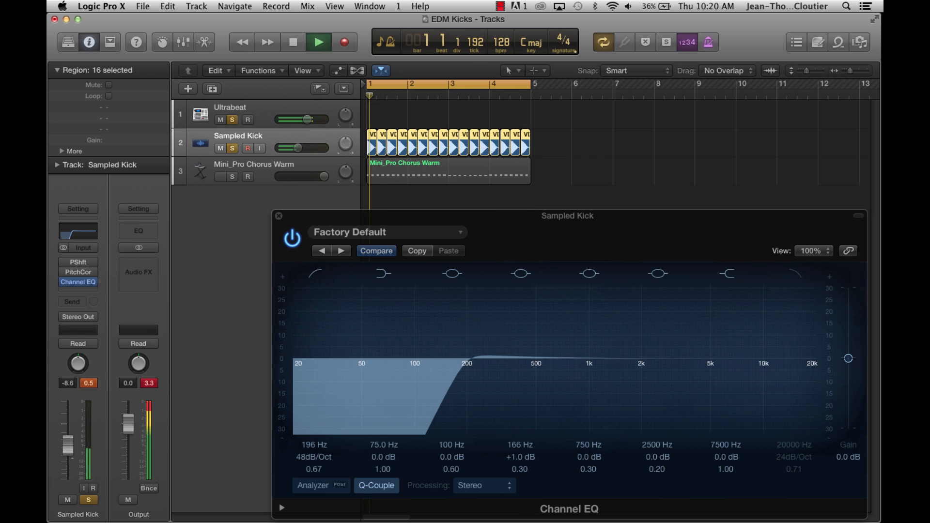
{"action": "key", "text": "space"}
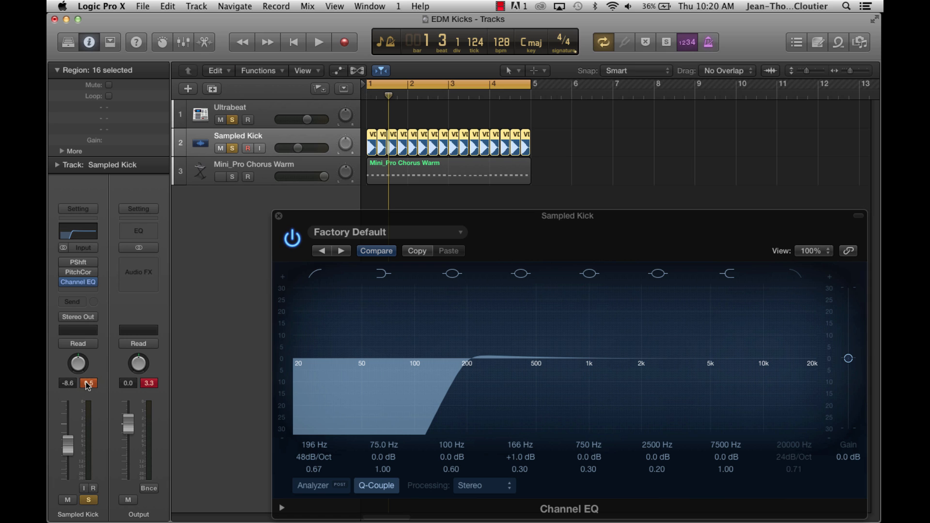
{"action": "left_click", "coordinate": [279, 216]}
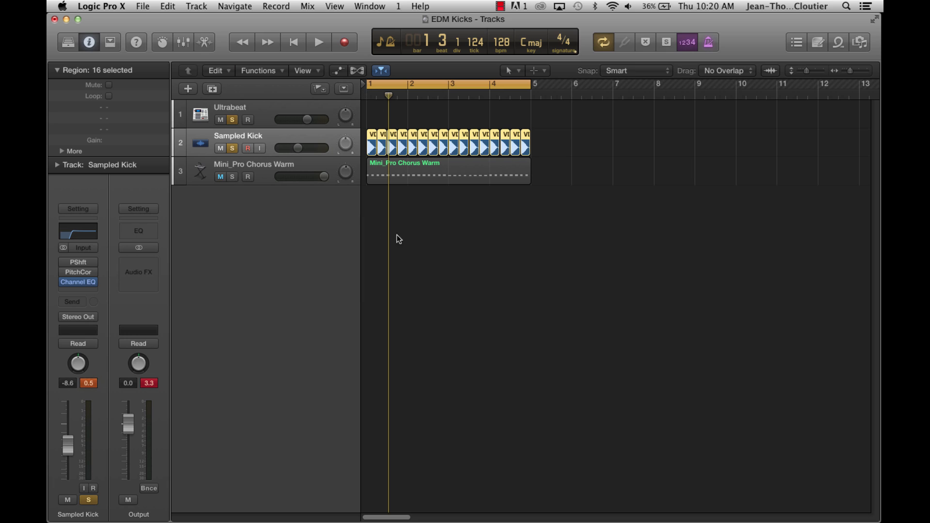
Clear the solo from the kick tracks and play all three tracks together.
{"action": "left_click", "coordinate": [412, 251]}
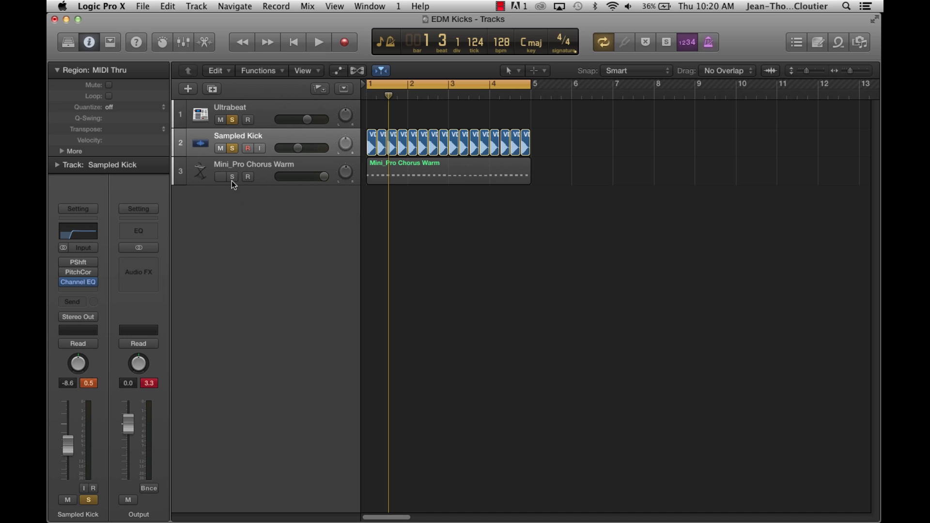
{"action": "left_click", "coordinate": [233, 148]}
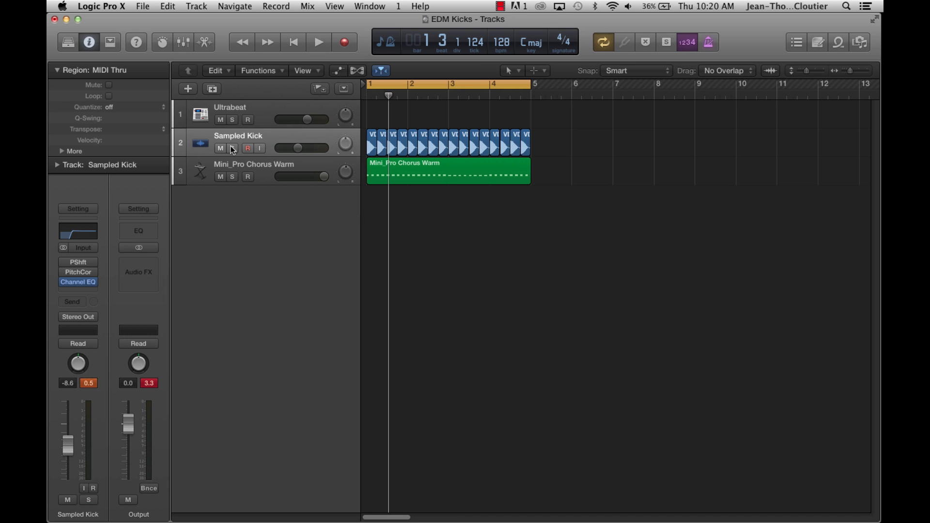
{"action": "key", "text": "space"}
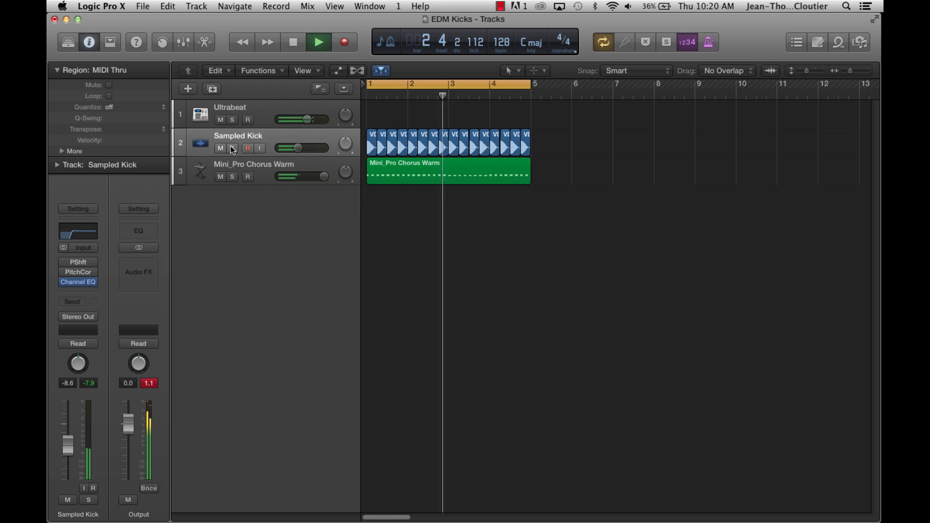
{"action": "key", "text": "space"}
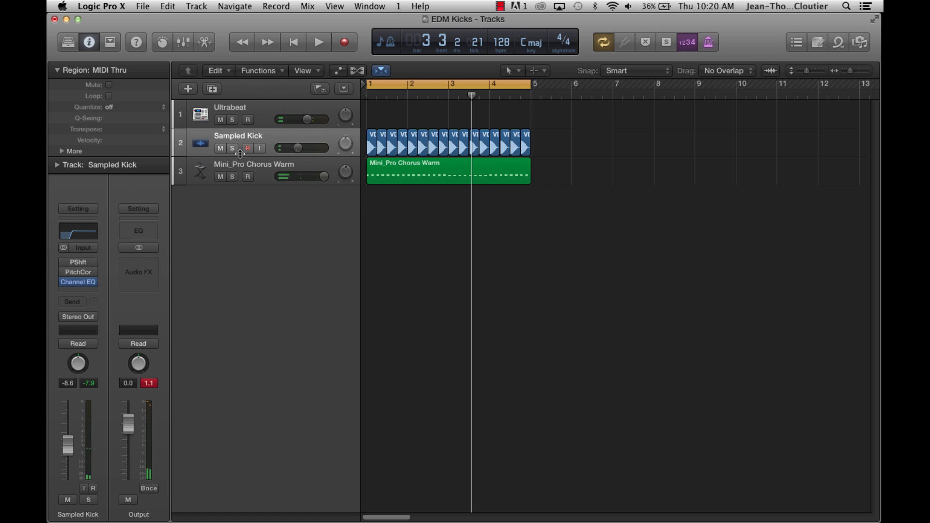
Open the Ultrabeat instrument and slightly raise and lower oscillator 1's pitch while auditioning the kick with the other tracks.
{"action": "left_click", "coordinate": [260, 111]}
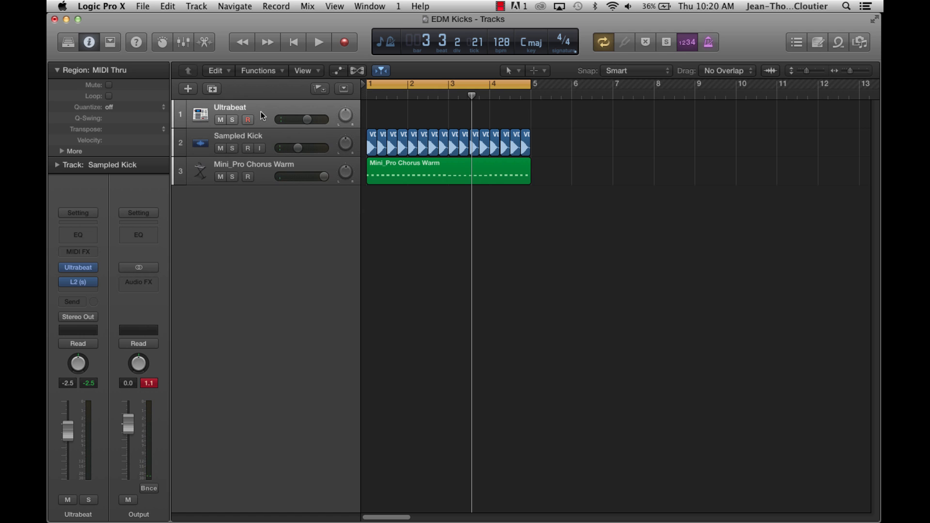
{"action": "left_click", "coordinate": [78, 268]}
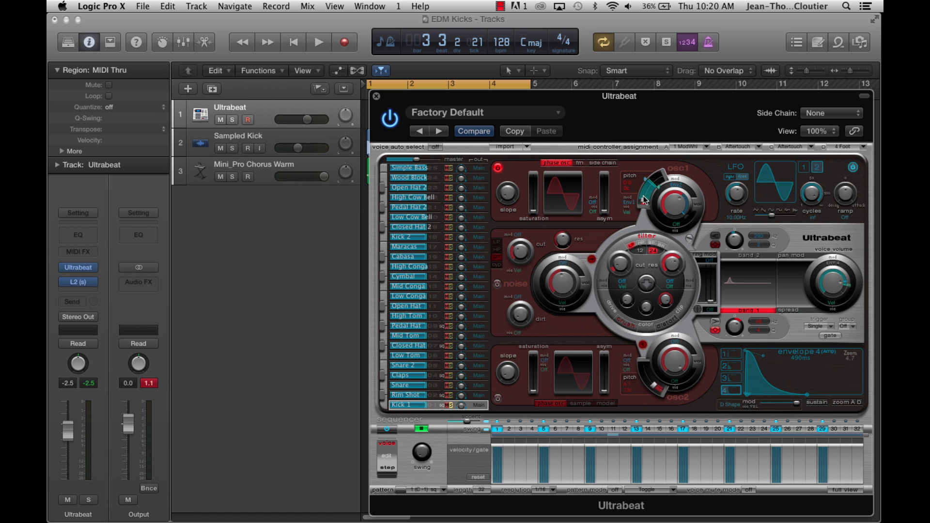
{"action": "left_click_drag", "start_coordinate": [645, 201], "coordinate": [645, 196]}
{"action": "key", "text": "space"}
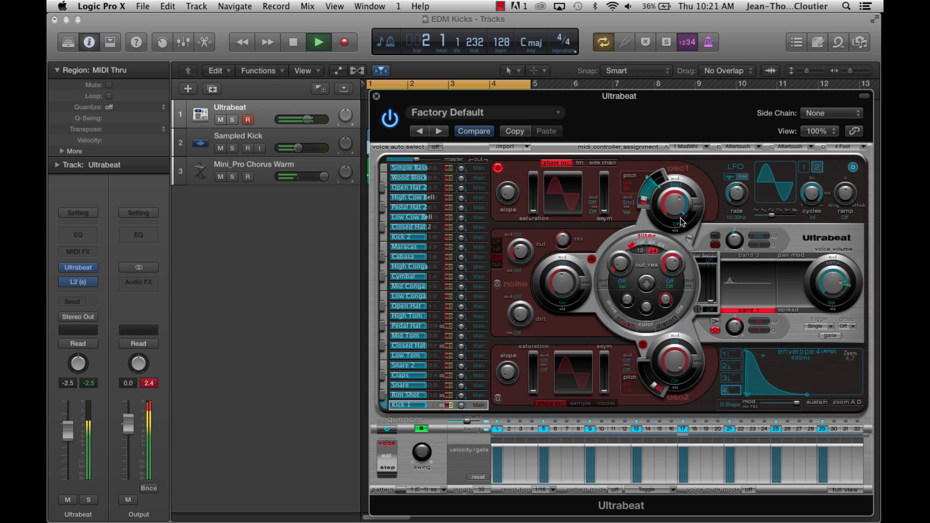
{"action": "left_click_drag", "start_coordinate": [644, 198], "coordinate": [645, 206]}
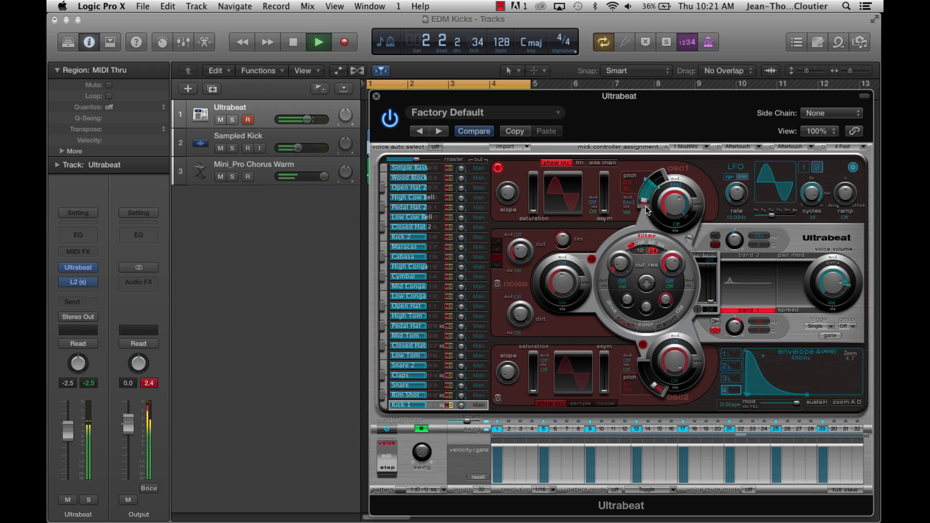
{"action": "key", "text": "space"}
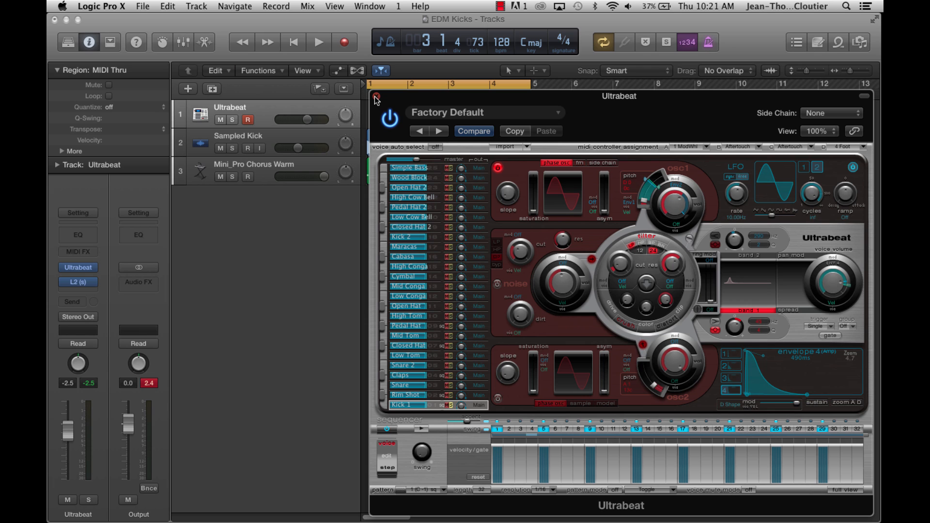
Play the tracks again while fine-tuning the oscillator 1 pitch in Ultrabeat by ear, and stop playback.
{"action": "key", "text": "space"}
{"action": "mouse_move", "coordinate": [646, 200]}
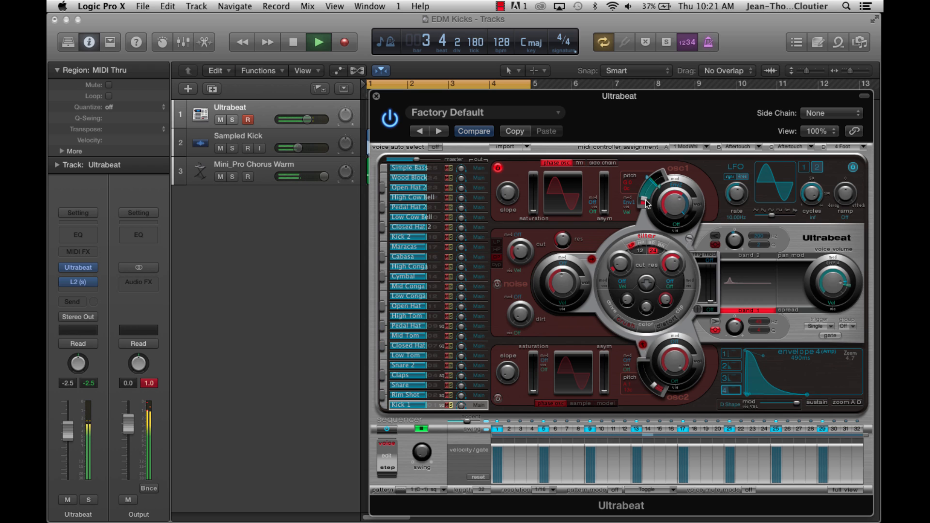
{"action": "scroll", "coordinate": [645, 204], "scroll_direction": "down", "scroll_amount": 5}
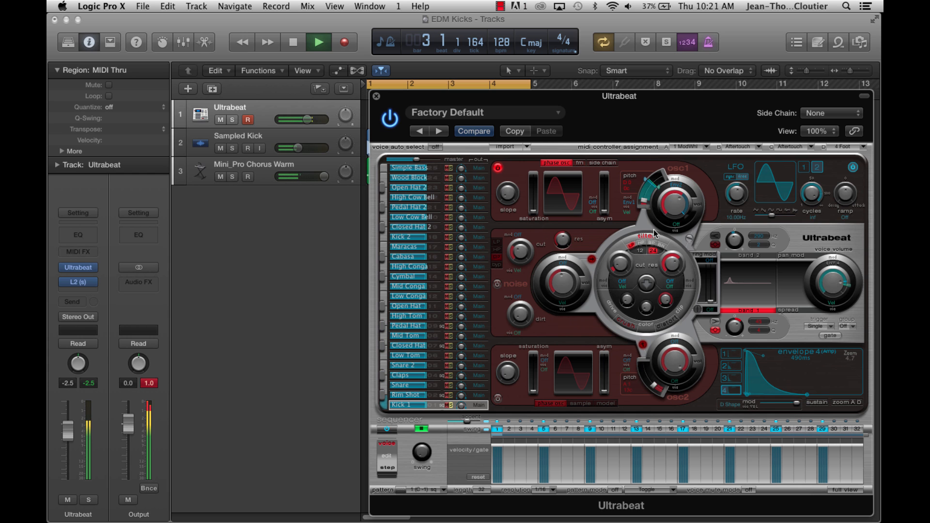
{"action": "key", "text": "space"}
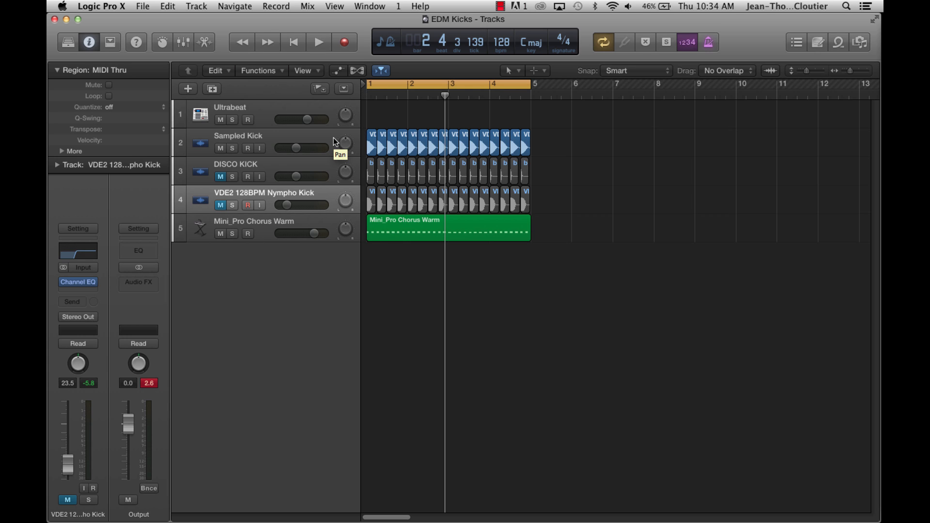
Play the current mix briefly, mute the Sampled Kick track and unmute the DISCO KICK track.
{"action": "key", "text": "space"}
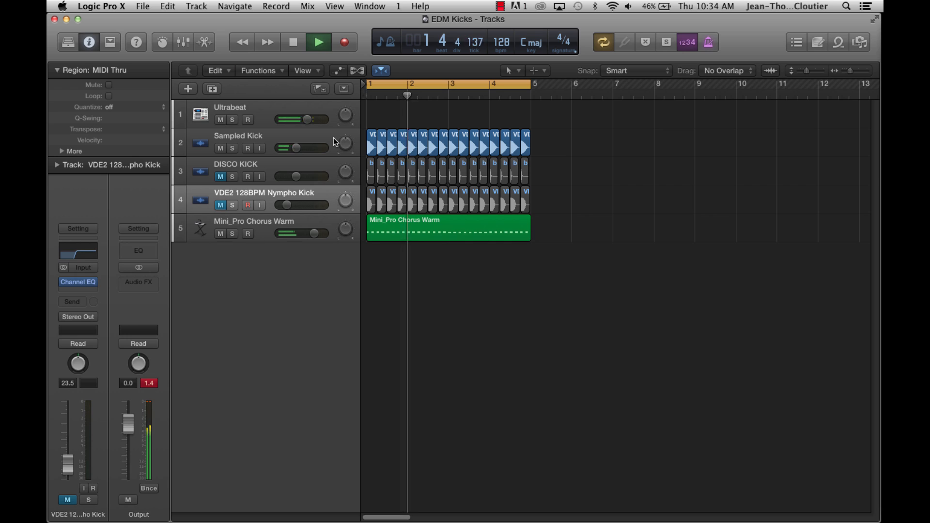
{"action": "key", "text": "space"}
{"action": "left_click", "coordinate": [220, 148]}
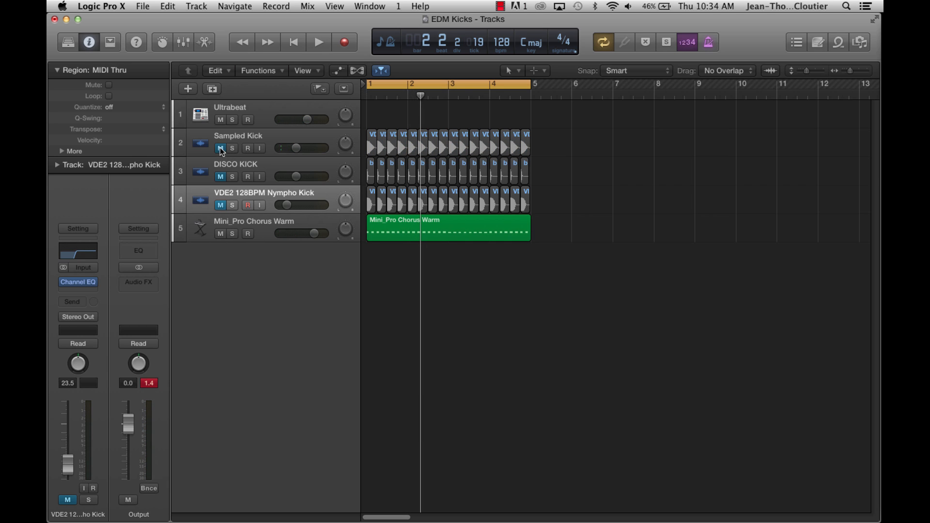
{"action": "left_click", "coordinate": [220, 178]}
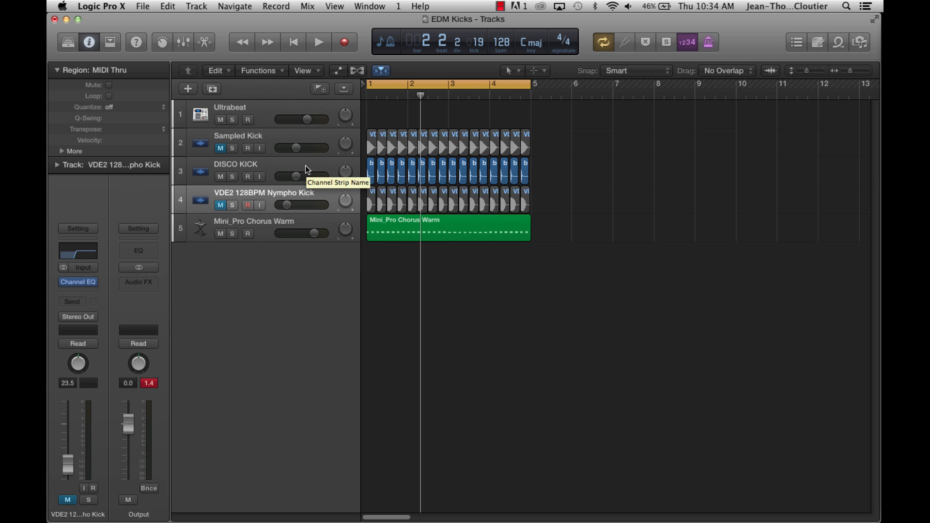
Solo the DISCO KICK track during playback and raise its volume to -4.3 dB.
{"action": "left_click", "coordinate": [233, 177]}
{"action": "key", "text": "space"}
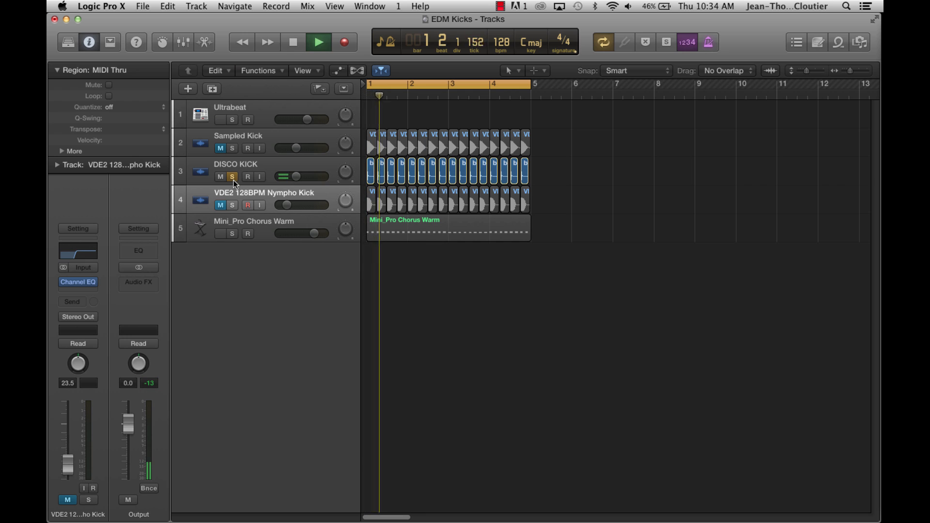
{"action": "left_click", "coordinate": [238, 183]}
{"action": "left_click_drag", "start_coordinate": [67, 448], "coordinate": [67, 435]}
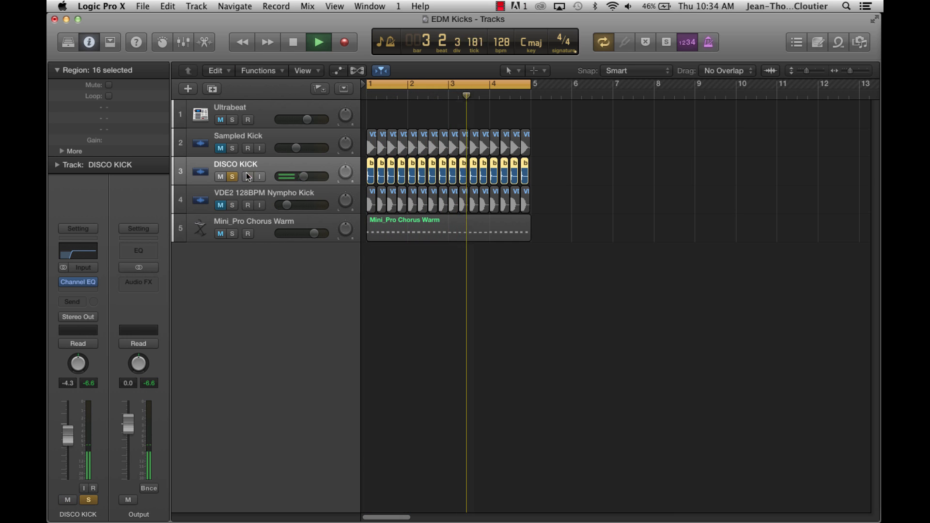
Clear the solo from DISCO KICK and lower its volume to -7.2 dB while it plays with Ultrabeat and the chorus synth.
{"action": "left_click", "coordinate": [231, 177]}
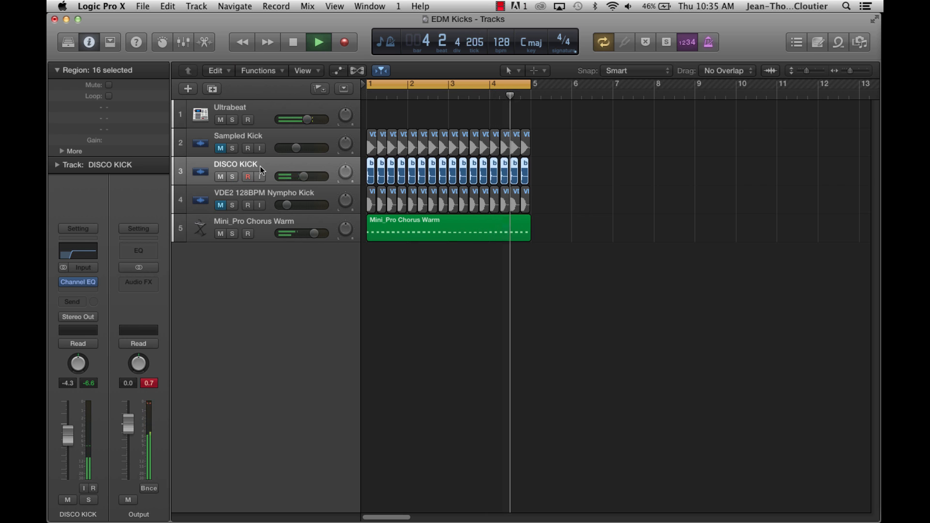
{"action": "left_click_drag", "start_coordinate": [66, 439], "coordinate": [70, 462]}
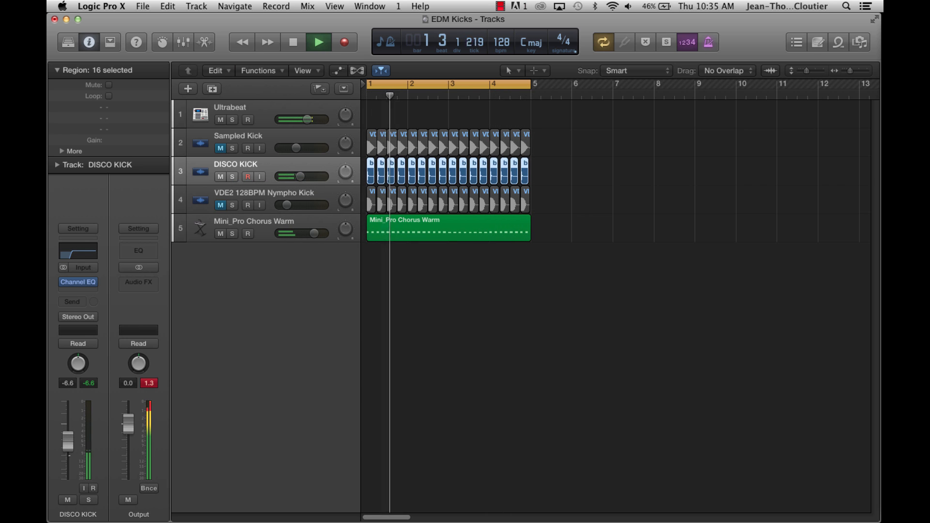
{"action": "key", "text": "space"}
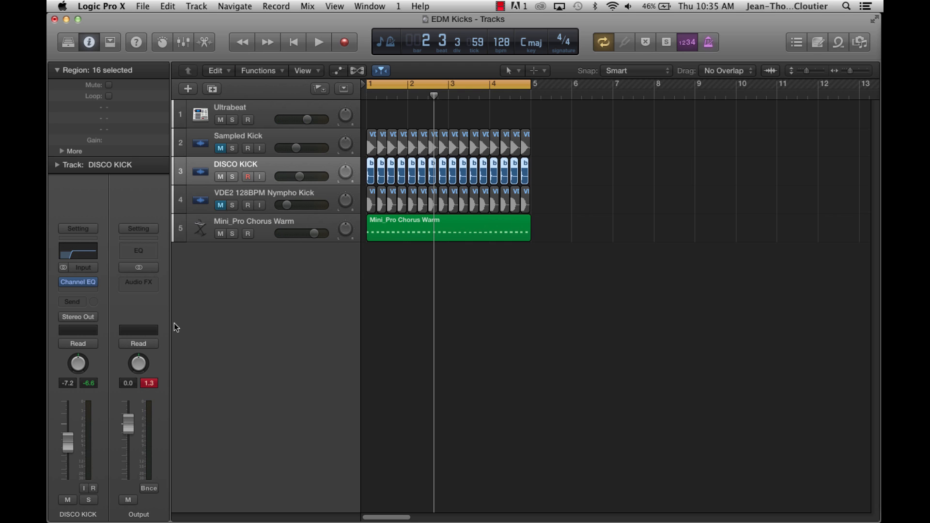
Unmute Sampled Kick and raise the DISCO KICK volume to -4.1 dB during playback.
{"action": "left_click", "coordinate": [220, 149]}
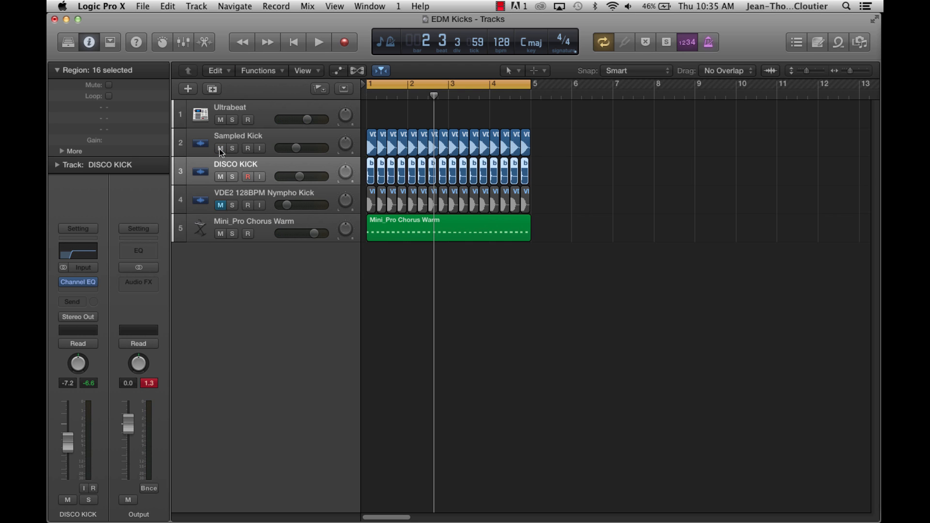
{"action": "key", "text": "space"}
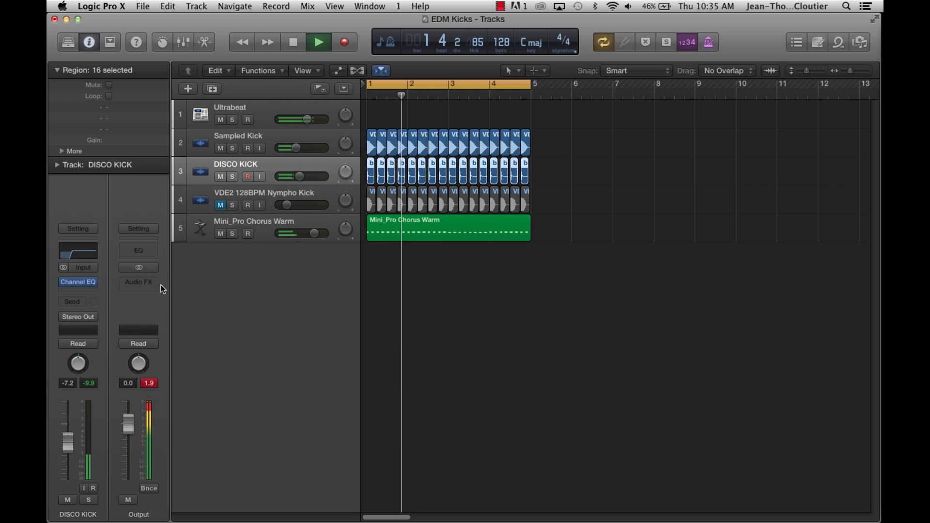
{"action": "left_click_drag", "start_coordinate": [68, 441], "coordinate": [68, 435]}
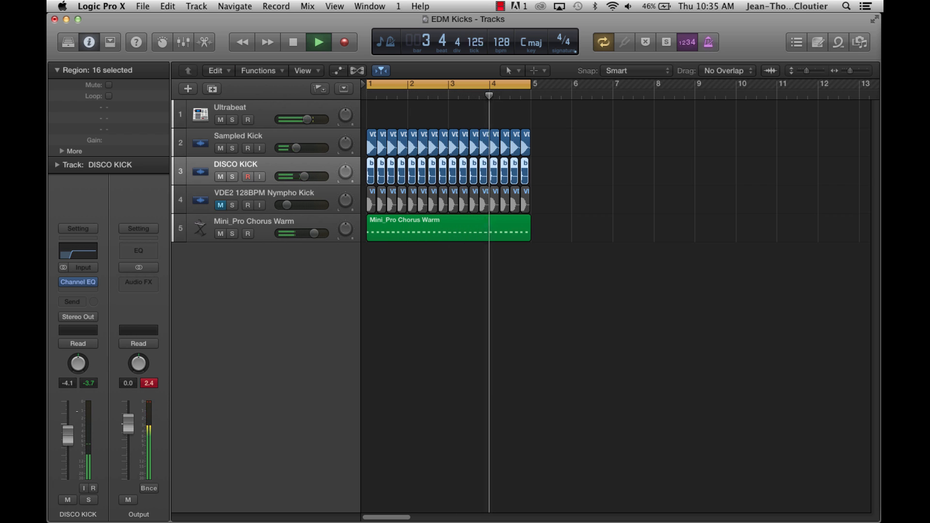
{"action": "key", "text": "space"}
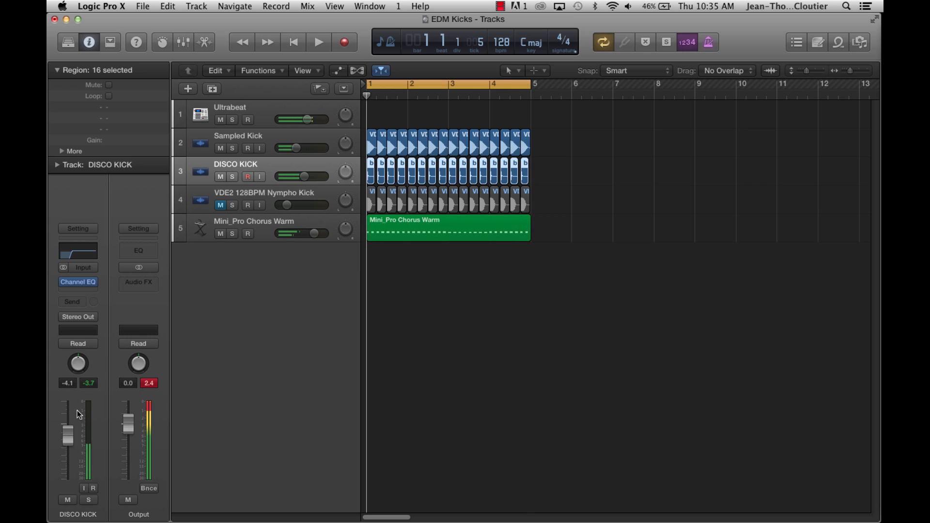
Solo the VDE2 128BPM Nympho Kick track, play it with its Channel EQ bypassed, and raise its volume to -14.0 dB.
{"action": "left_click", "coordinate": [231, 207]}
{"action": "left_click", "coordinate": [263, 192]}
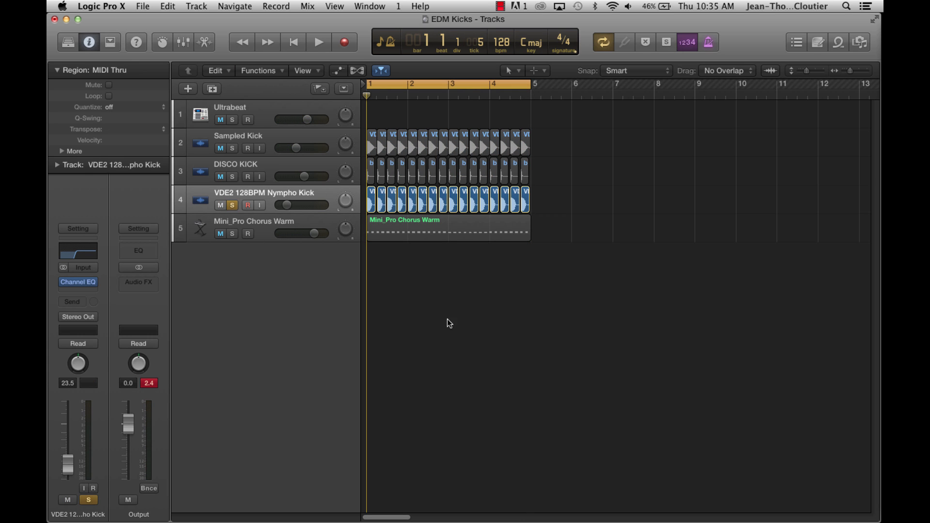
{"action": "mouse_move", "coordinate": [63, 285]}
{"action": "key", "text": "space"}
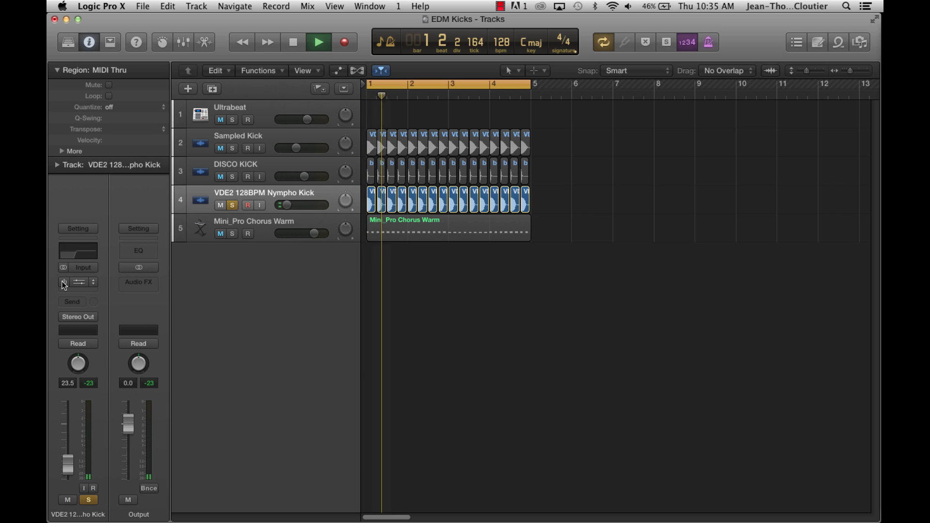
{"action": "left_click_drag", "start_coordinate": [72, 458], "coordinate": [72, 447]}
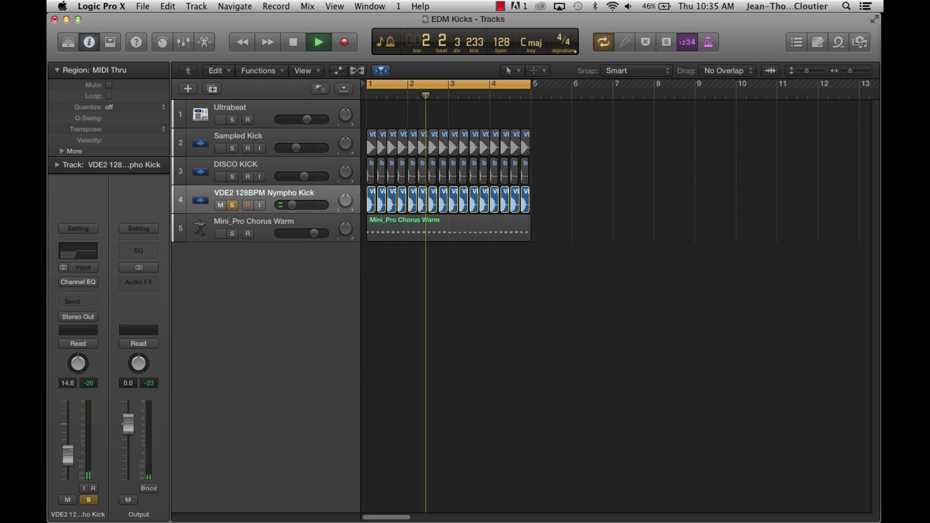
{"action": "key", "text": "space"}
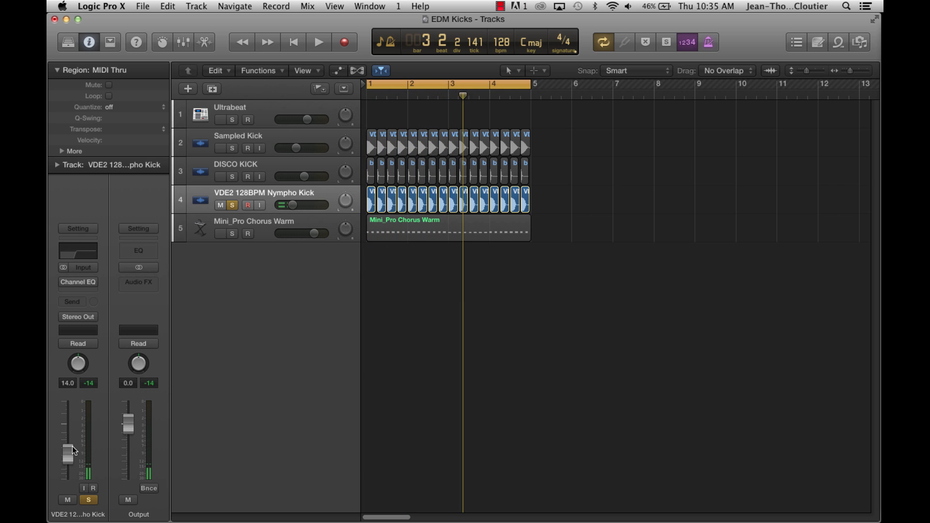
Re-enable the Nympho Kick's Channel EQ with its 440 Hz low cut, and lower its volume to -15.6 dB while soloed with Ultrabeat.
{"action": "left_click", "coordinate": [77, 252]}
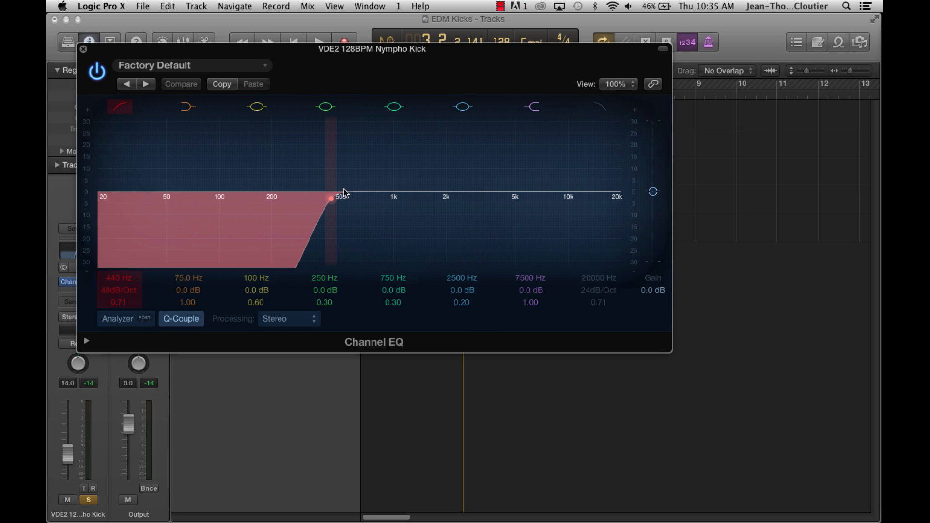
{"action": "left_click", "coordinate": [83, 49]}
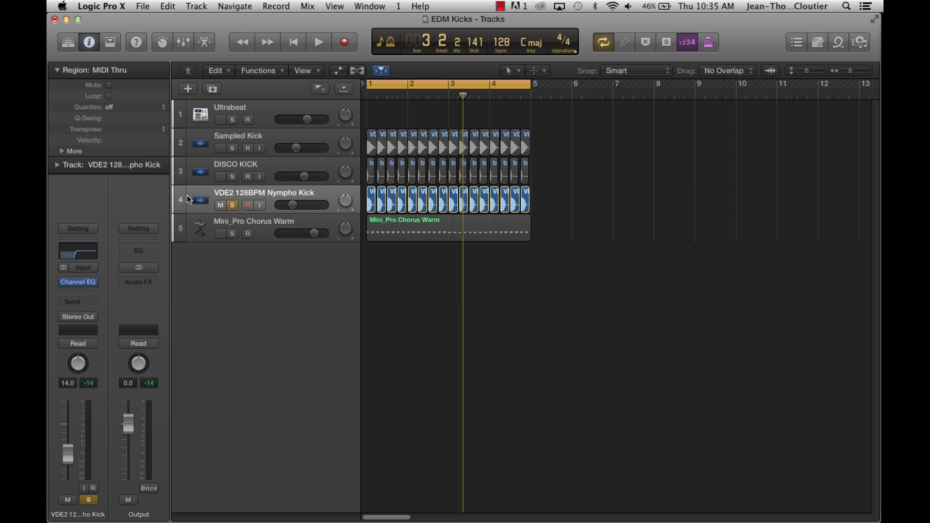
{"action": "key", "text": "space"}
{"action": "left_click", "coordinate": [232, 120]}
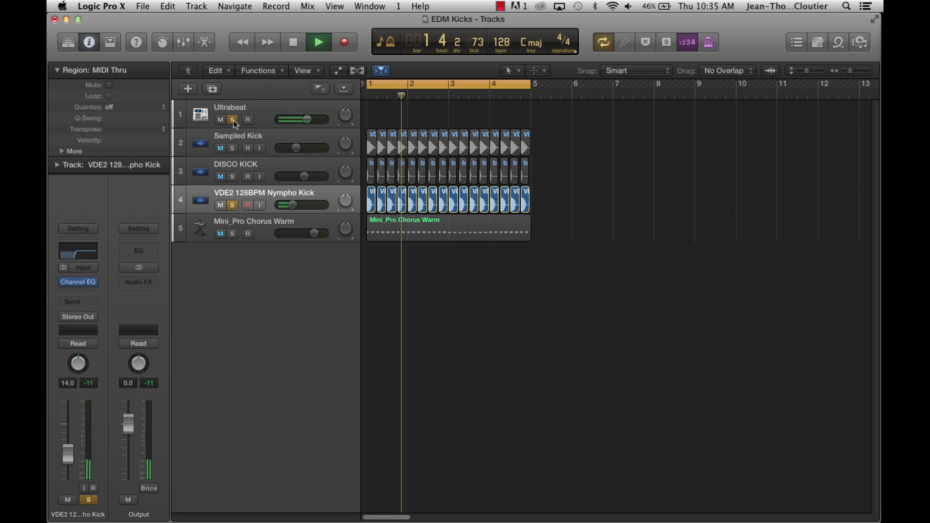
{"action": "left_click_drag", "start_coordinate": [68, 453], "coordinate": [67, 456]}
Solo Sampled Kick alongside Ultrabeat in place of the Nympho Kick during playback.
{"action": "left_click", "coordinate": [234, 149]}
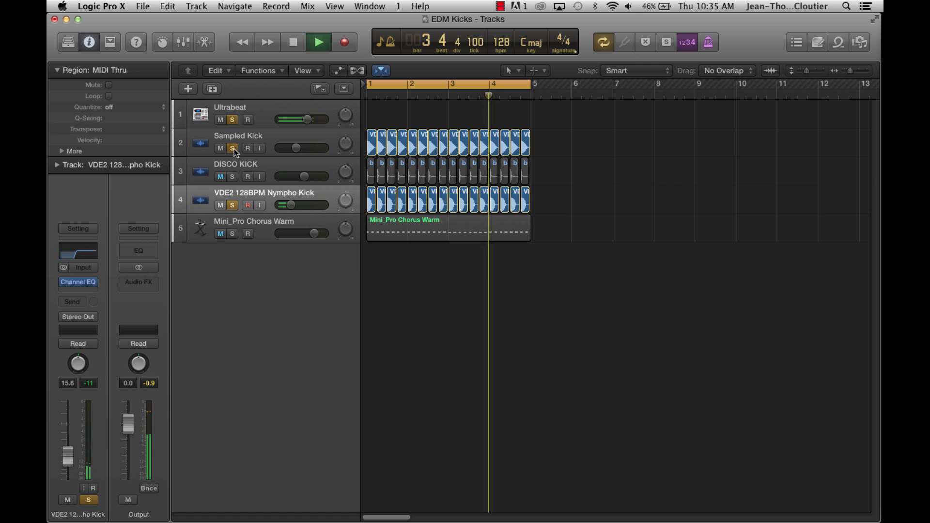
{"action": "left_click", "coordinate": [232, 204]}
{"action": "left_click", "coordinate": [266, 138]}
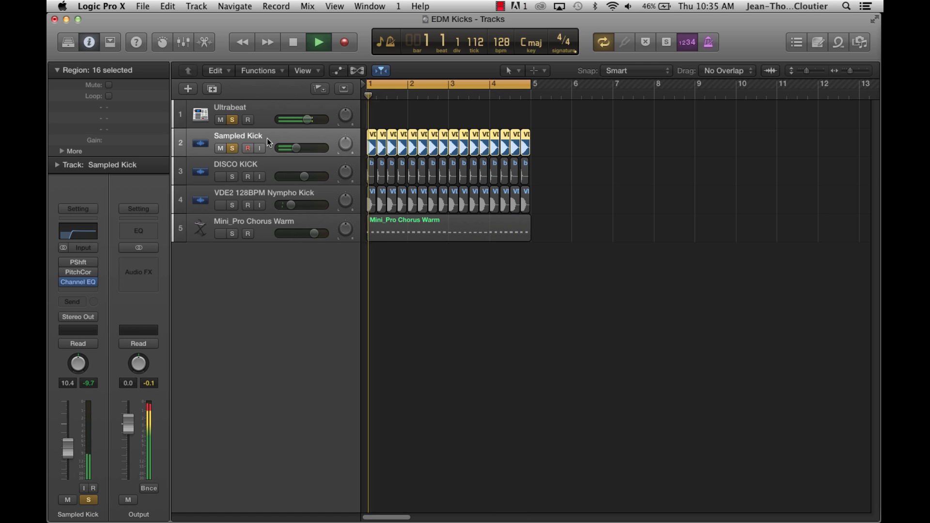
Add DISCO KICK and Nympho Kick to the soloed tracks, lowering their volumes to -8.0 dB and -22.5 dB.
{"action": "left_click", "coordinate": [232, 177]}
{"action": "left_click", "coordinate": [258, 163]}
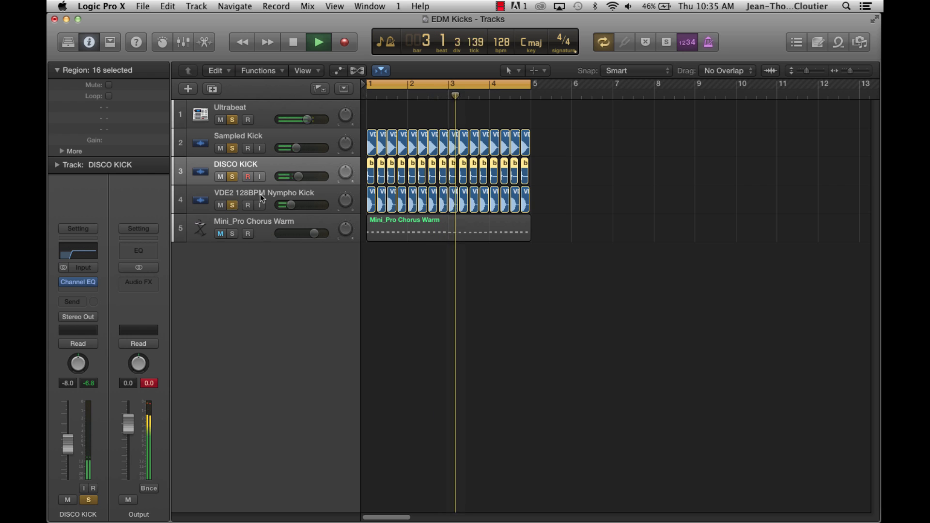
{"action": "left_click", "coordinate": [233, 205]}
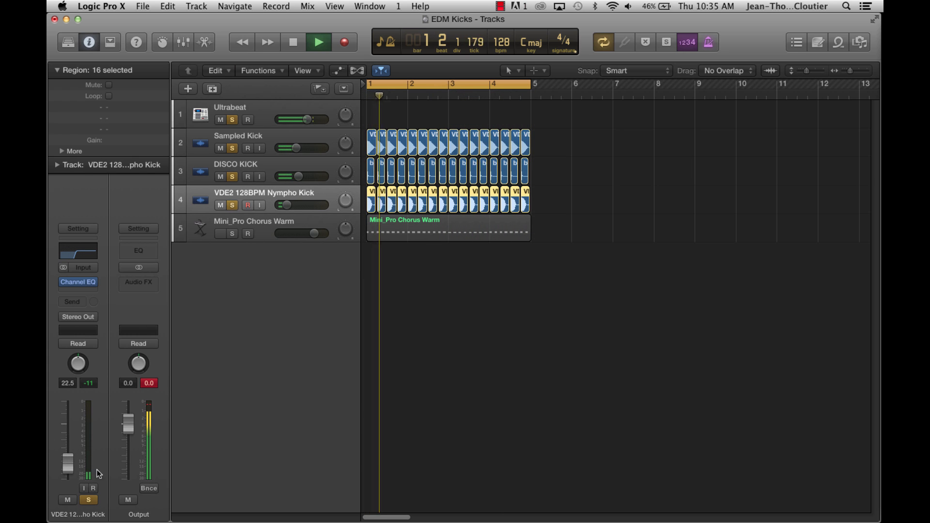
Clear the solo from all kick tracks and play the full mix with the Mini_Pro Chorus Warm track selected.
{"action": "left_click", "coordinate": [233, 205]}
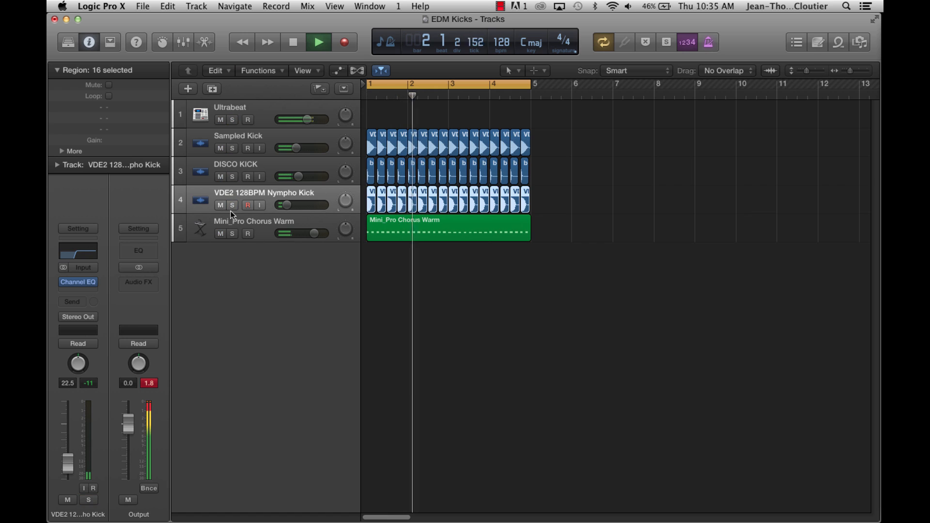
{"action": "left_click", "coordinate": [474, 300]}
{"action": "left_click", "coordinate": [293, 226]}
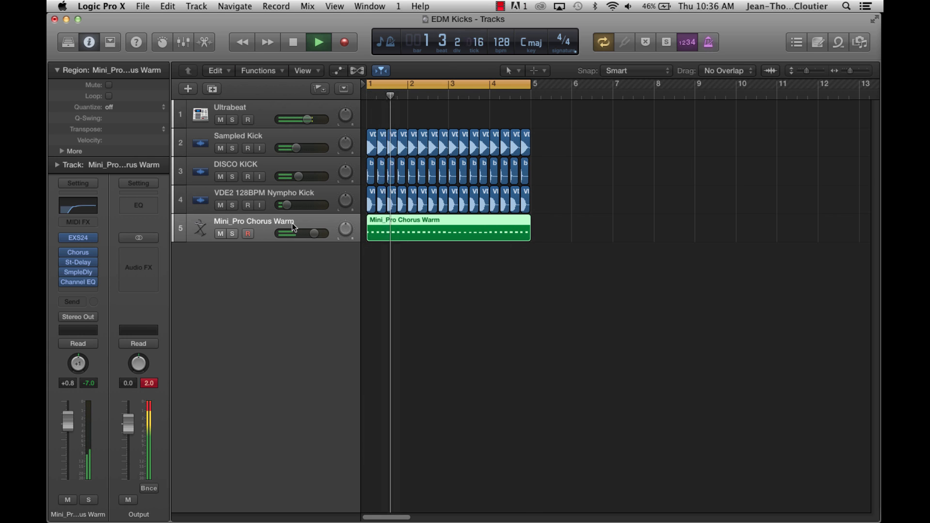
Mute the DISCO KICK track and lower the VDE2 128BPM Nympho Kick's volume to -25.5 dB during playback.
{"action": "left_click", "coordinate": [221, 178]}
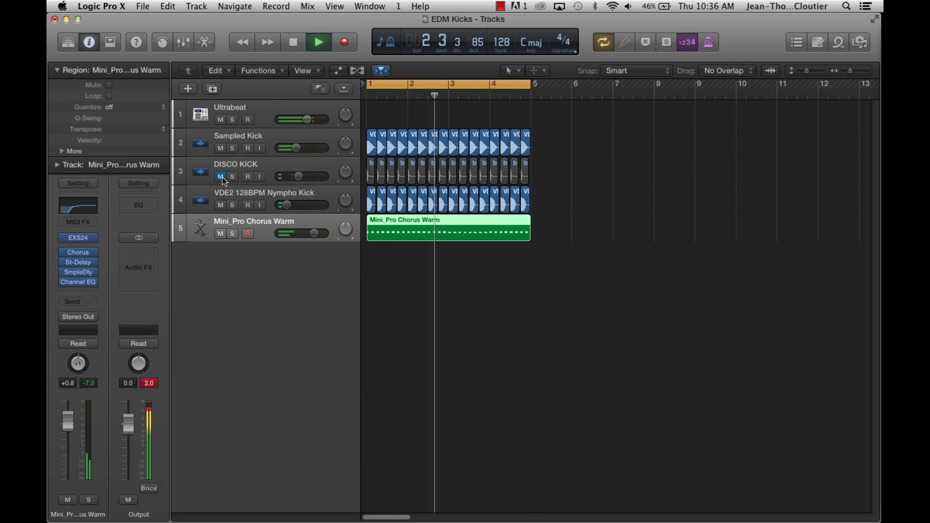
{"action": "left_click", "coordinate": [251, 193]}
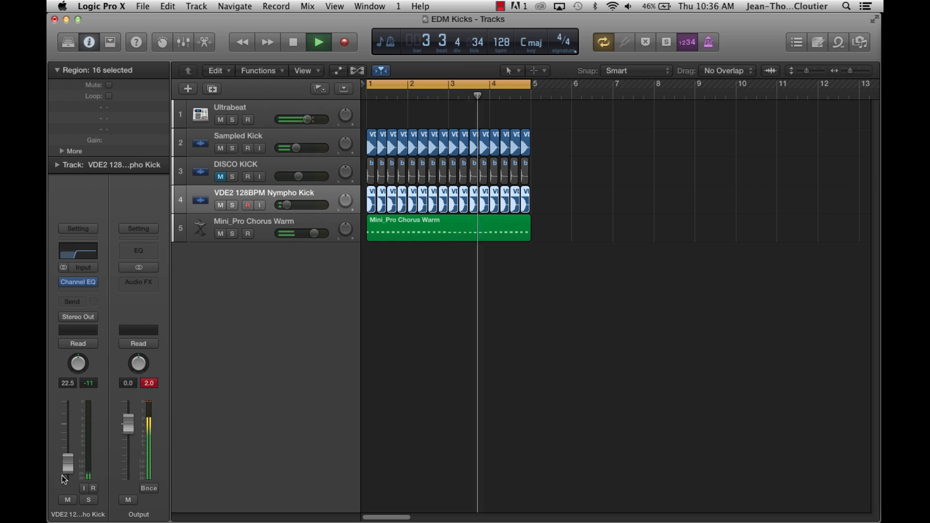
{"action": "left_click_drag", "start_coordinate": [67, 463], "coordinate": [68, 466]}
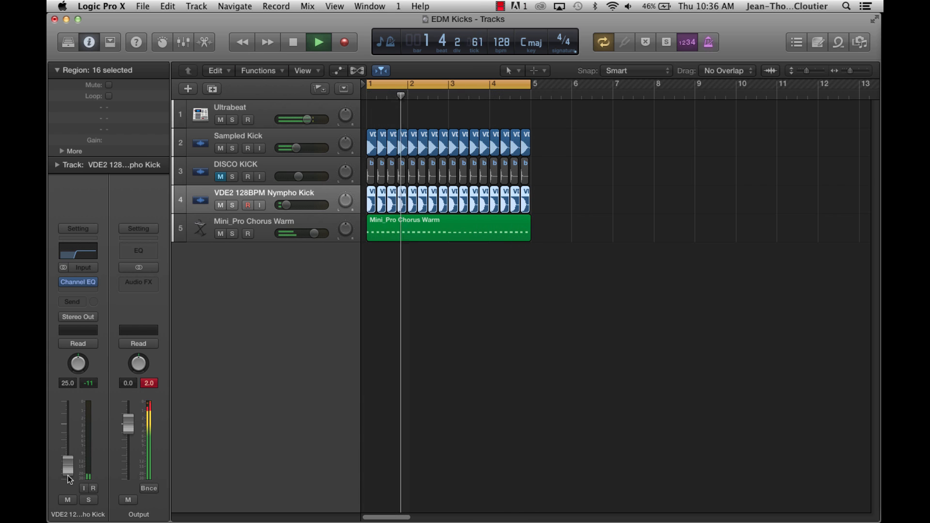
{"action": "key", "text": "space"}
{"action": "left_click", "coordinate": [468, 392]}
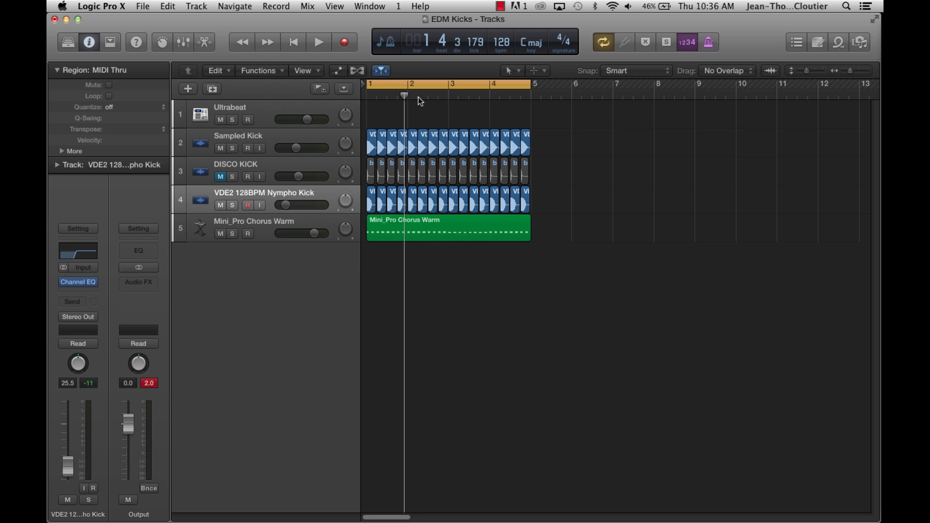
{"action": "left_click", "coordinate": [499, 6]}
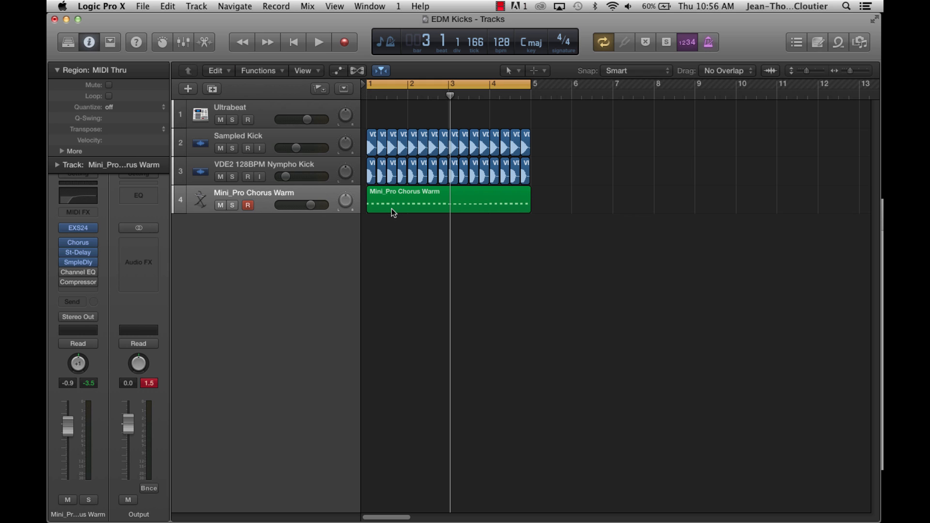
Play the mix and enable the Channel EQ on Mini_Pro Chorus Warm with its analyzer running.
{"action": "key", "text": "space"}
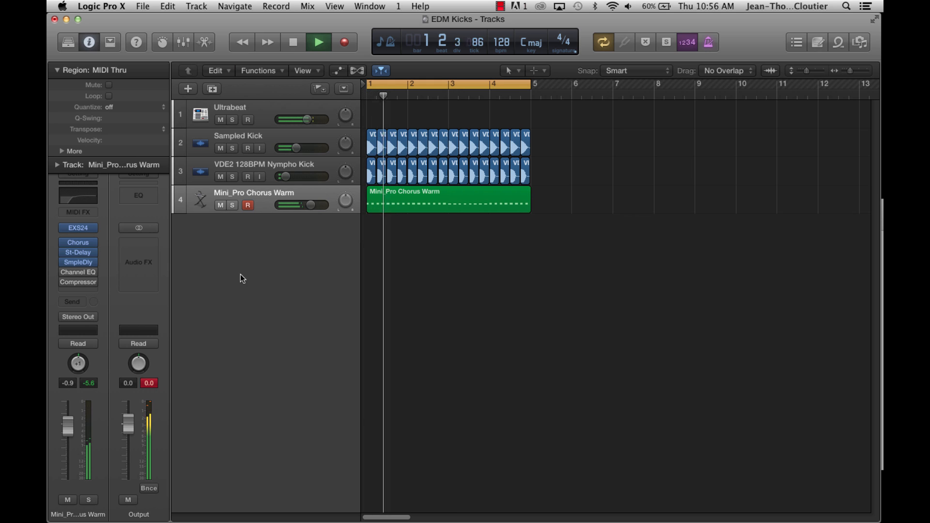
{"action": "left_click", "coordinate": [78, 274]}
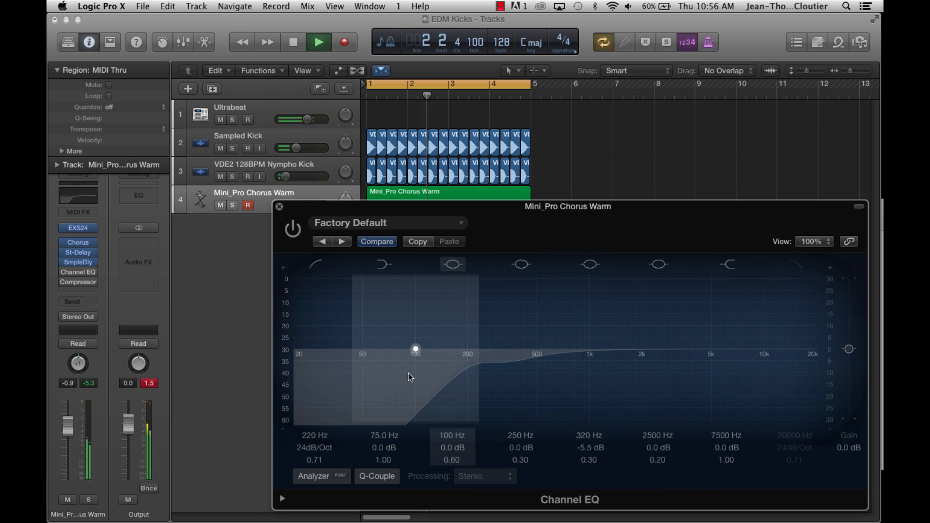
{"action": "left_click", "coordinate": [293, 228]}
{"action": "left_click", "coordinate": [314, 476]}
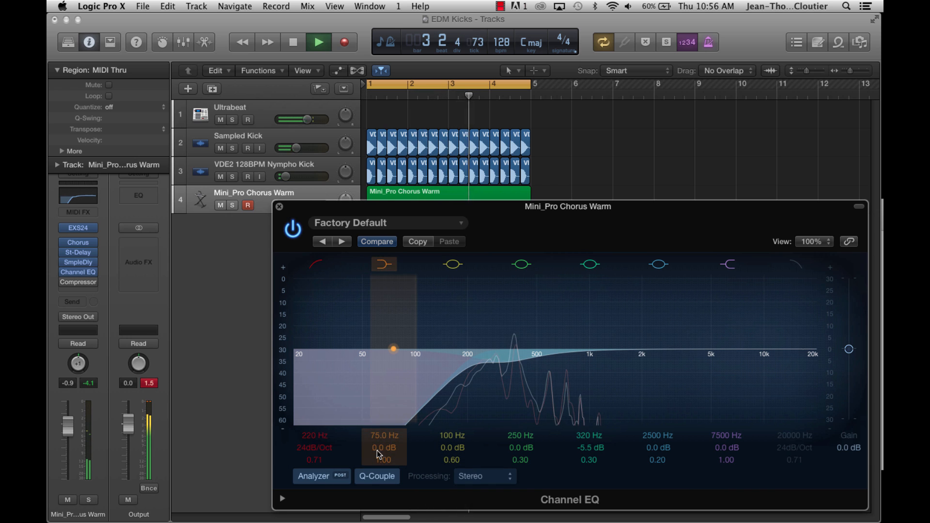
Switch off the 220 Hz low cut and the 320 Hz band in the Mini_Pro Chorus Warm EQ while listening.
{"action": "left_click", "coordinate": [315, 264]}
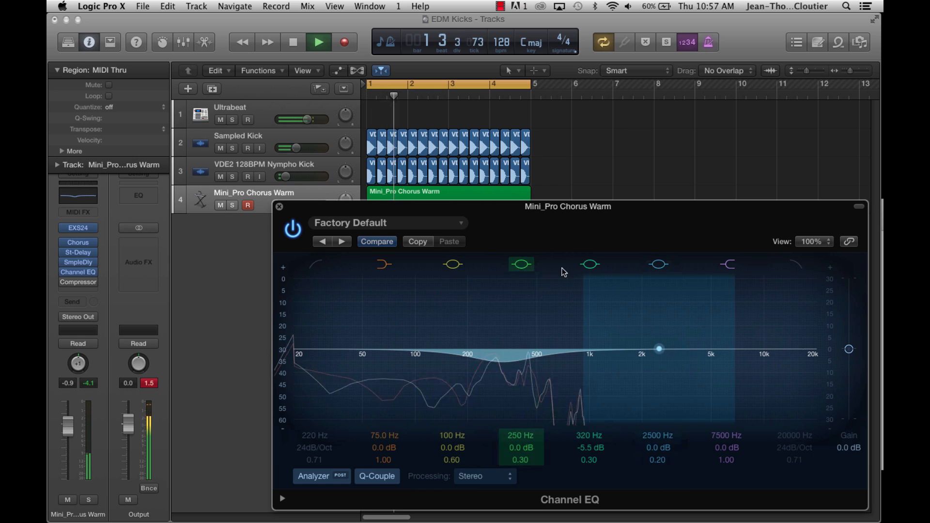
{"action": "left_click", "coordinate": [590, 265]}
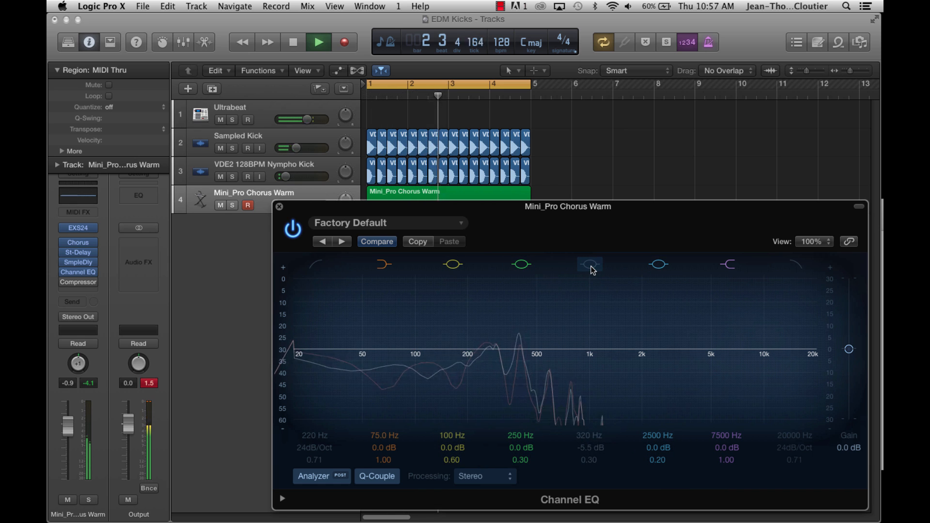
{"action": "key", "text": "space"}
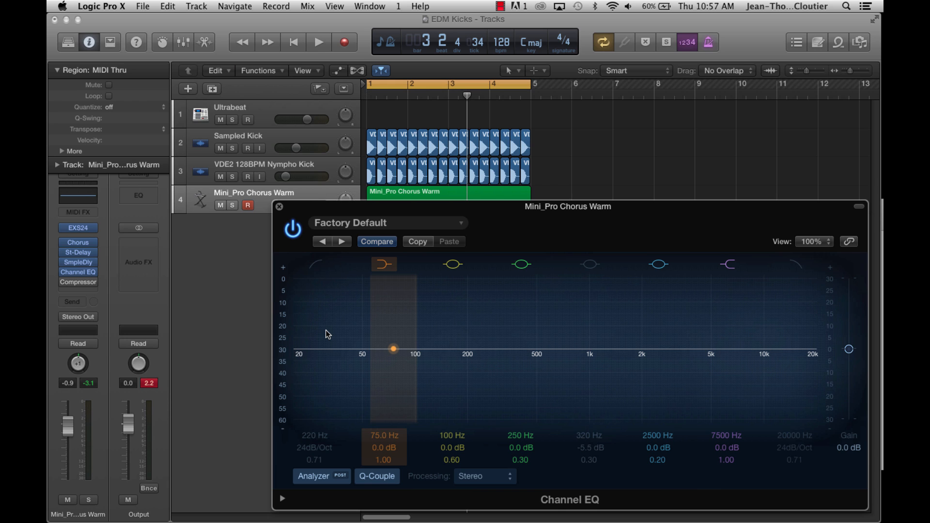
Re-enable the 220 Hz low cut on Mini_Pro Chorus Warm and compare playback with it off and on.
{"action": "left_click", "coordinate": [316, 264]}
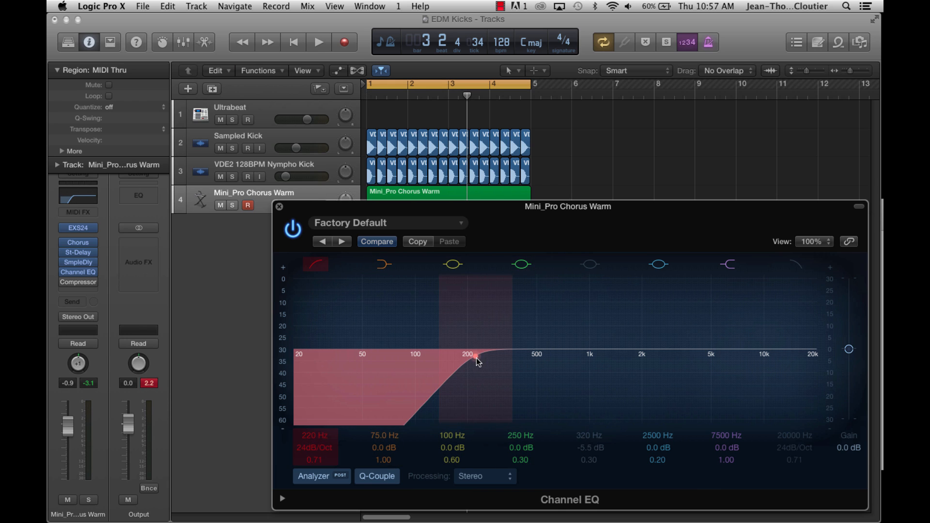
{"action": "key", "text": "space"}
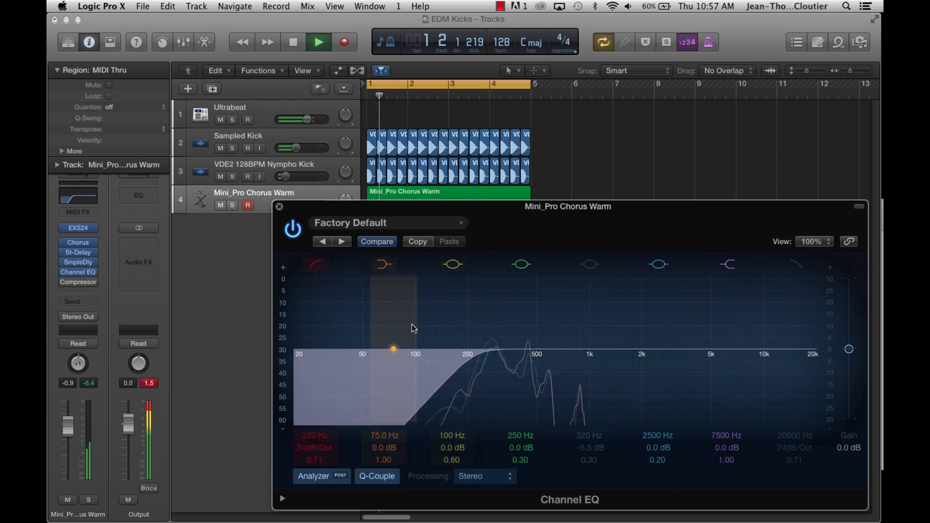
{"action": "left_click", "coordinate": [316, 265]}
{"action": "left_click", "coordinate": [318, 266]}
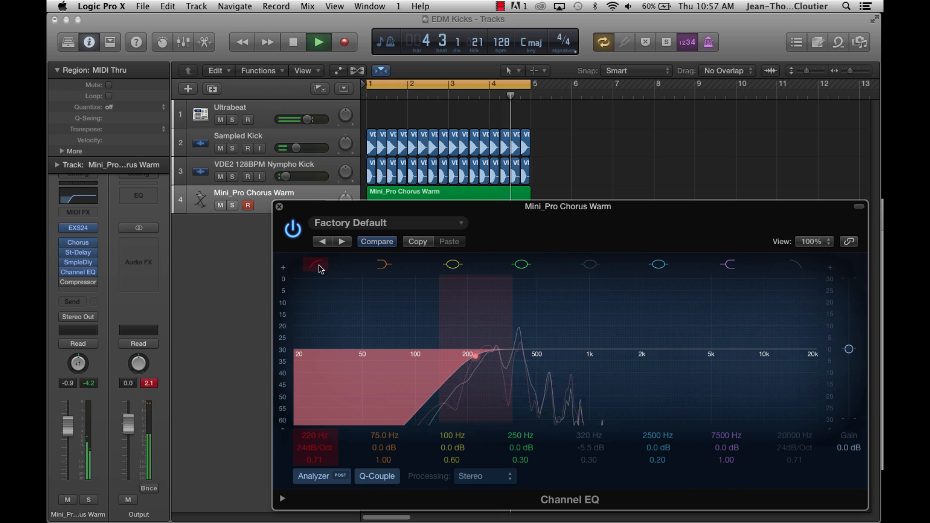
{"action": "key", "text": "space"}
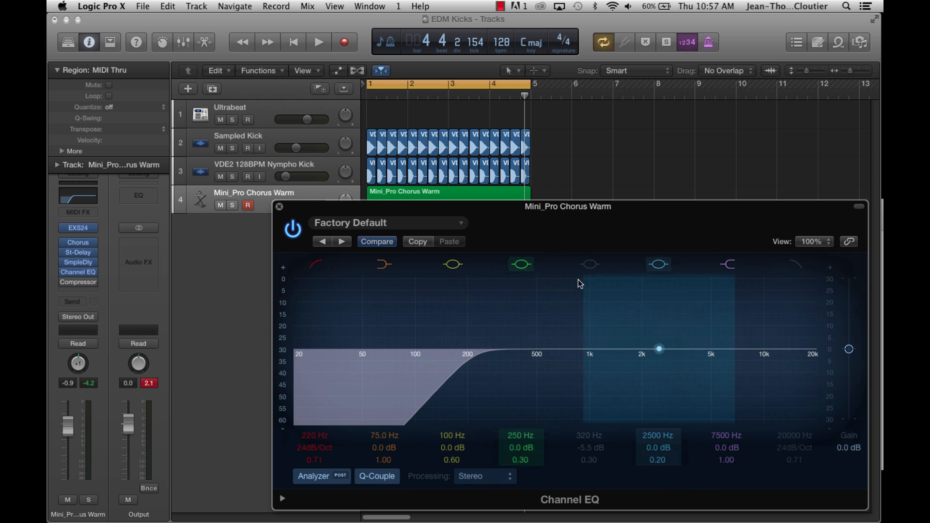
Re-enable the EQ's 320 Hz, -5.5 dB band and raise Mini_Pro Chorus Warm's volume to +1.4 dB during playback.
{"action": "left_click", "coordinate": [591, 265]}
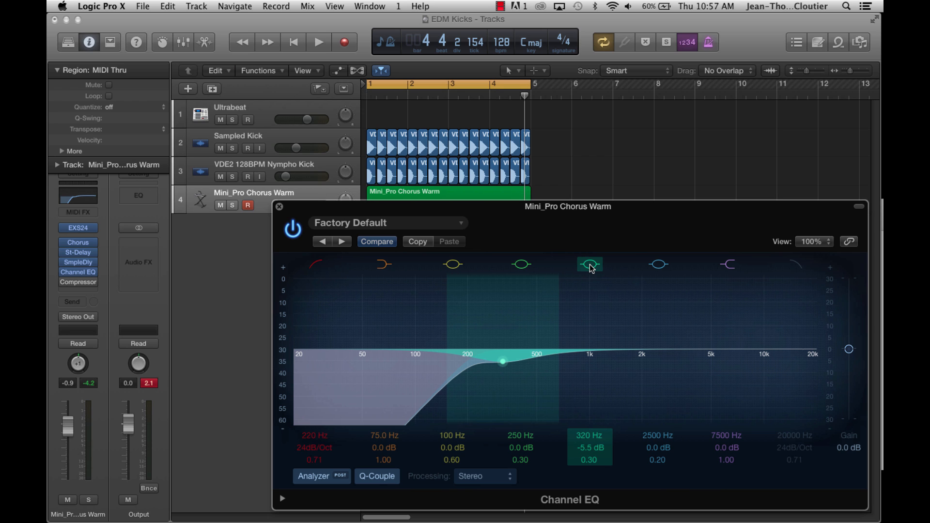
{"action": "key", "text": "space"}
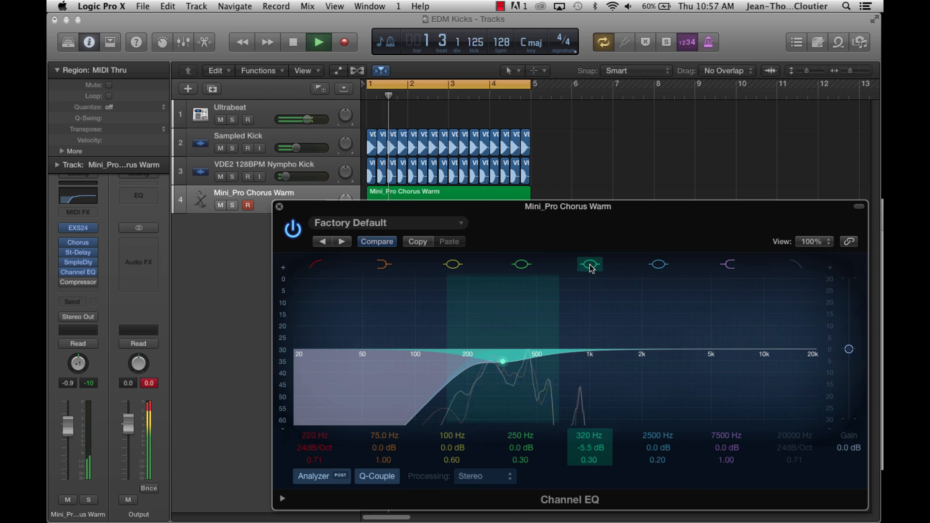
{"action": "left_click_drag", "start_coordinate": [67, 426], "coordinate": [67, 419]}
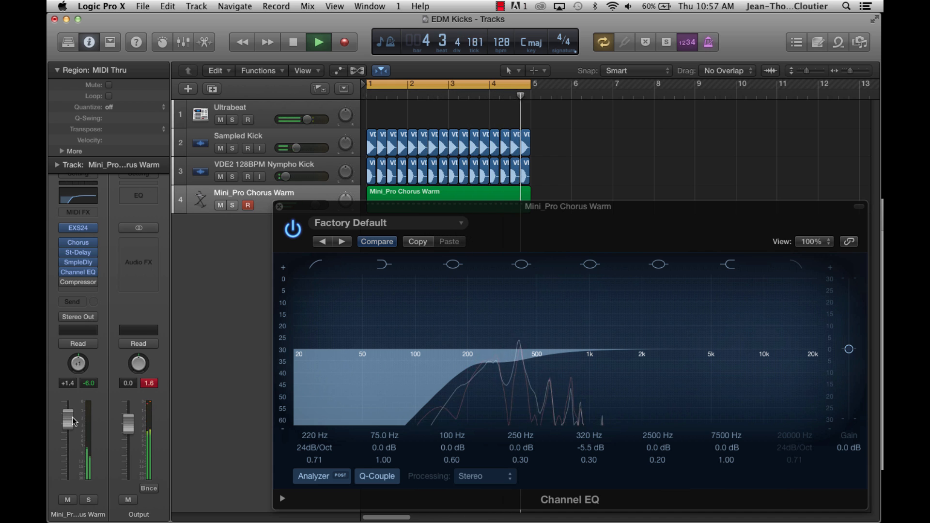
{"action": "key", "text": "space"}
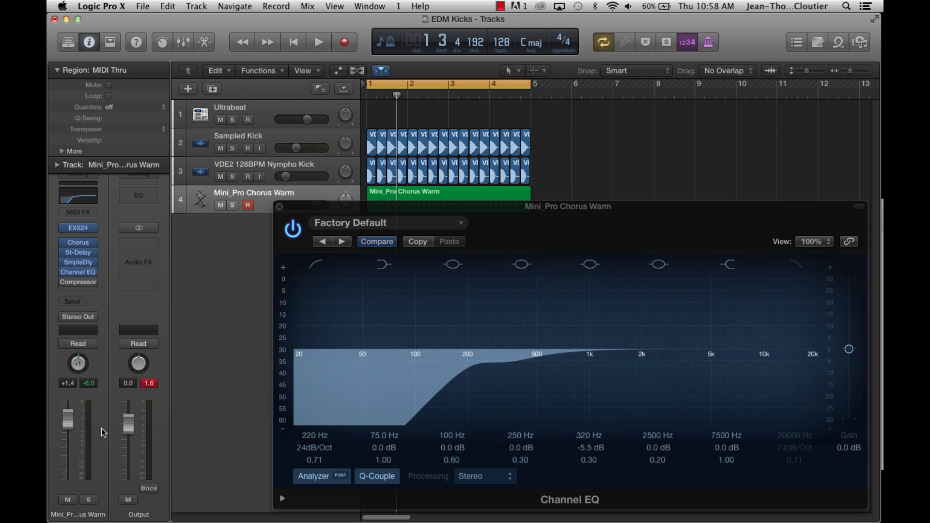
{"action": "left_click", "coordinate": [280, 206]}
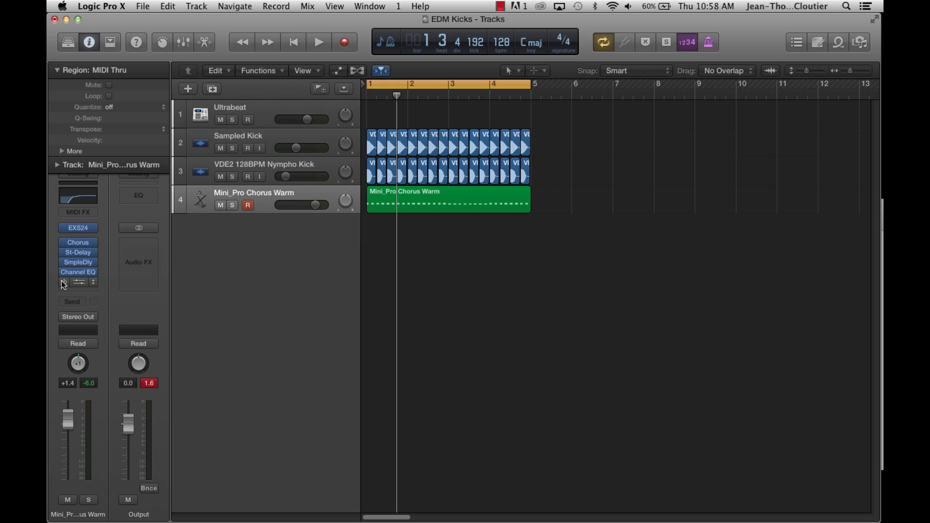
Enable the Compressor on Mini_Pro Chorus Warm with Audio 1 - Sampled Kick as its side chain, and play the mix.
{"action": "left_click", "coordinate": [76, 282]}
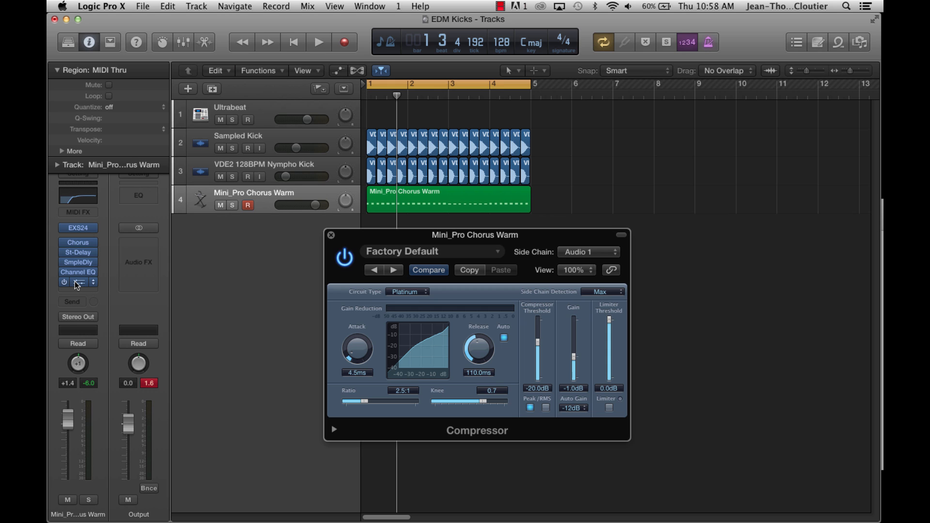
{"action": "left_click_drag", "start_coordinate": [489, 237], "coordinate": [460, 234]}
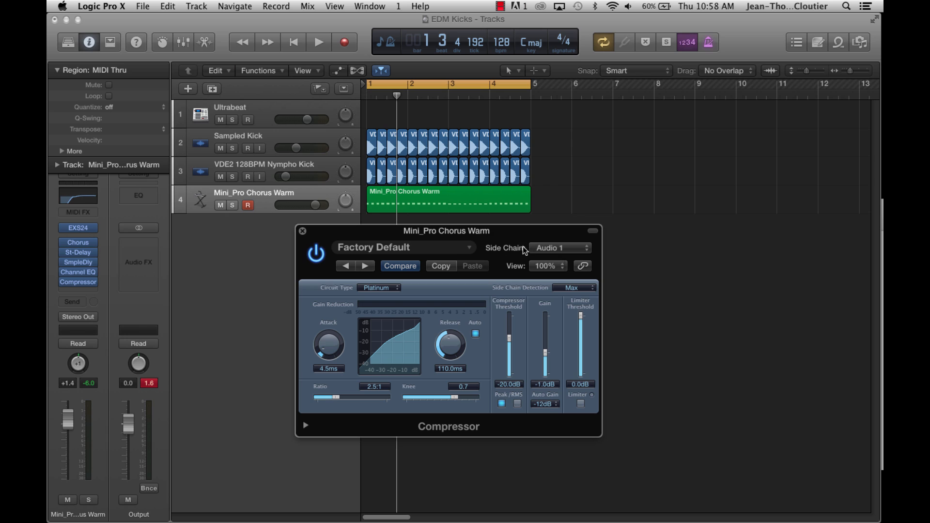
{"action": "left_click", "coordinate": [544, 251]}
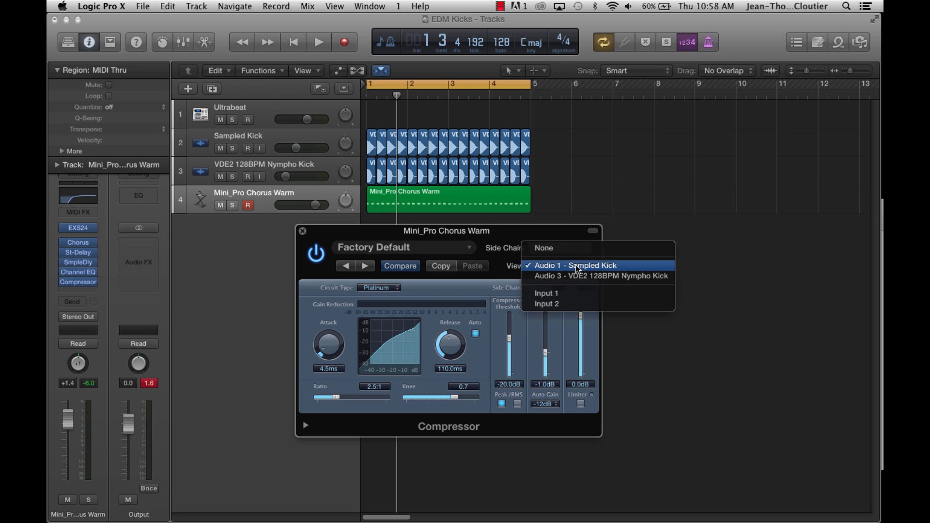
{"action": "left_click", "coordinate": [549, 235]}
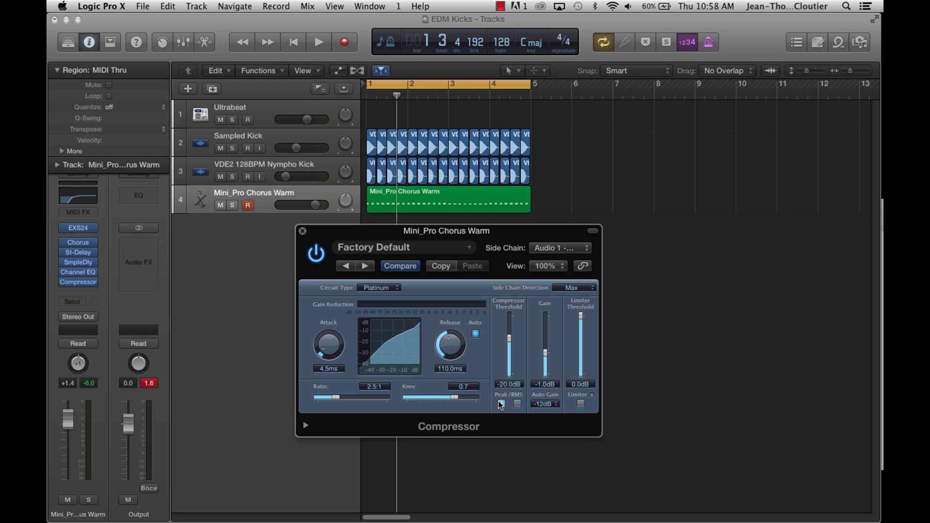
{"action": "key", "text": "space"}
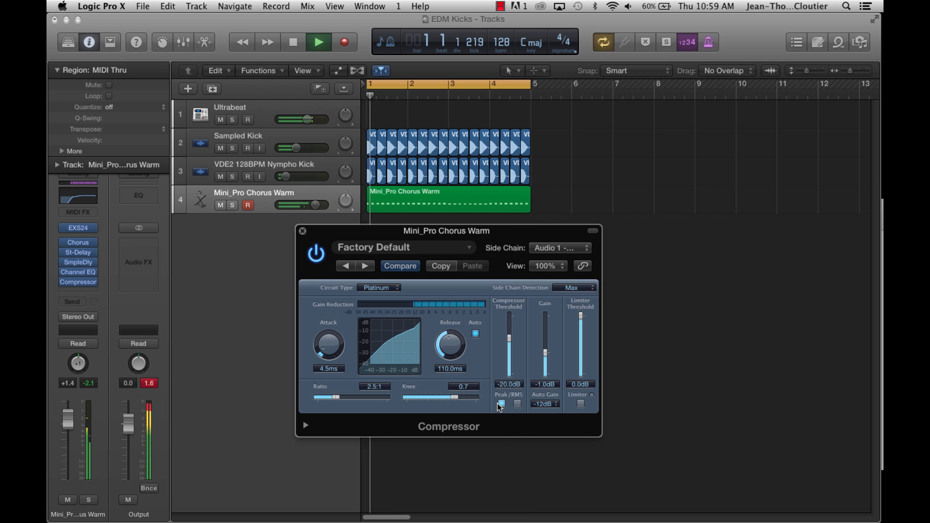
{"action": "key", "text": "space"}
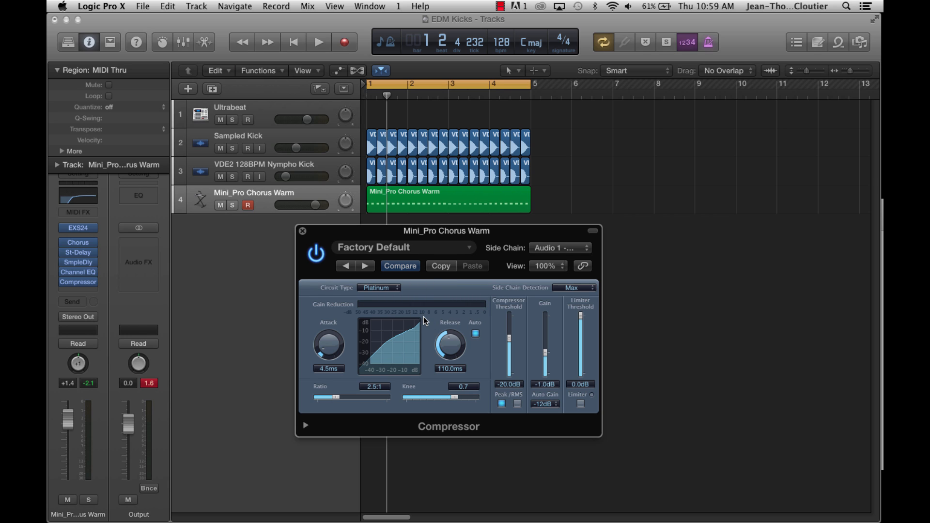
Set the Compressor's release to 64 ms, attack to 3.5 ms and ratio to 9.4:1 during playback.
{"action": "key", "text": "space"}
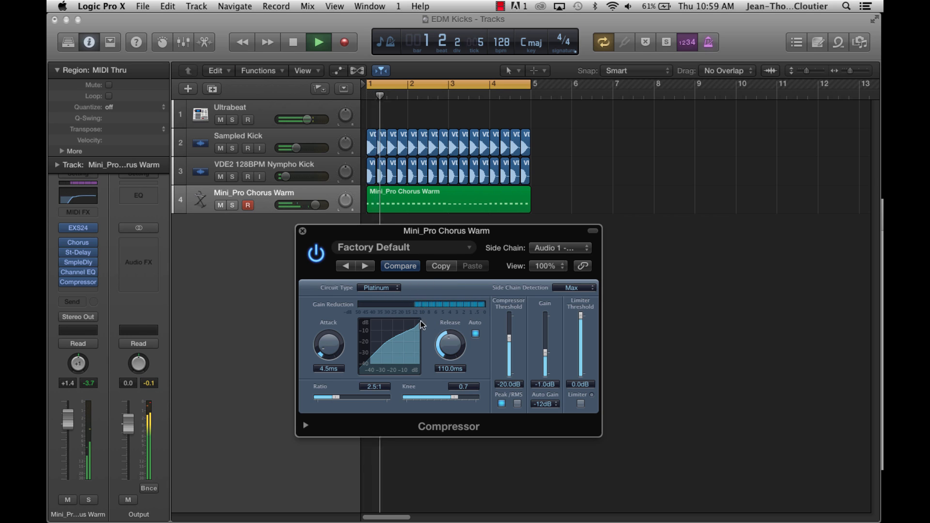
{"action": "left_click_drag", "start_coordinate": [449, 346], "coordinate": [447, 358]}
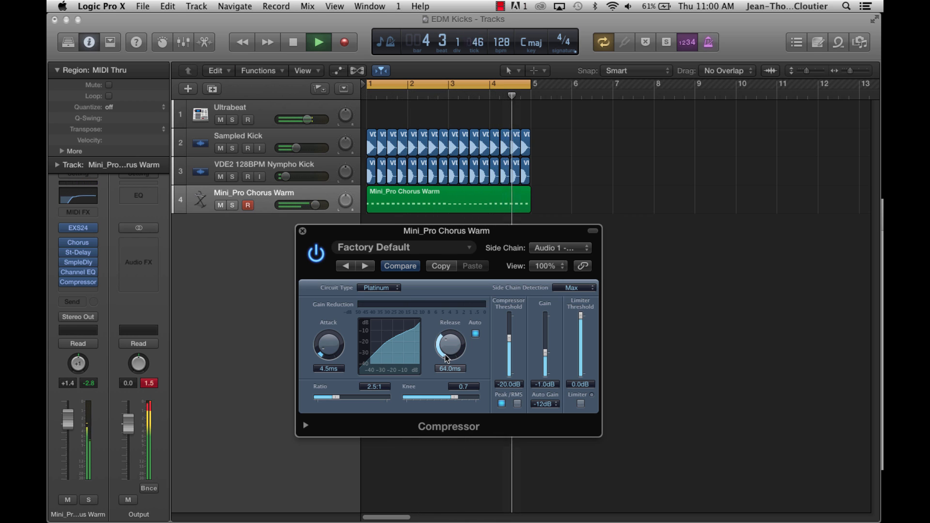
{"action": "mouse_move", "coordinate": [329, 345]}
{"action": "left_mouse_down"}
{"action": "mouse_move", "coordinate": [333, 304]}
{"action": "mouse_move", "coordinate": [325, 356]}
{"action": "left_mouse_up"}
{"action": "left_click_drag", "start_coordinate": [336, 397], "coordinate": [368, 398]}
Set Mini_Pro Chorus Warm's volume to -0.9 dB and pan to +4, and its Compressor's ratio to 5.0:1 and threshold to -17.5 dB.
{"action": "left_click", "coordinate": [68, 419], "text": "alt"}
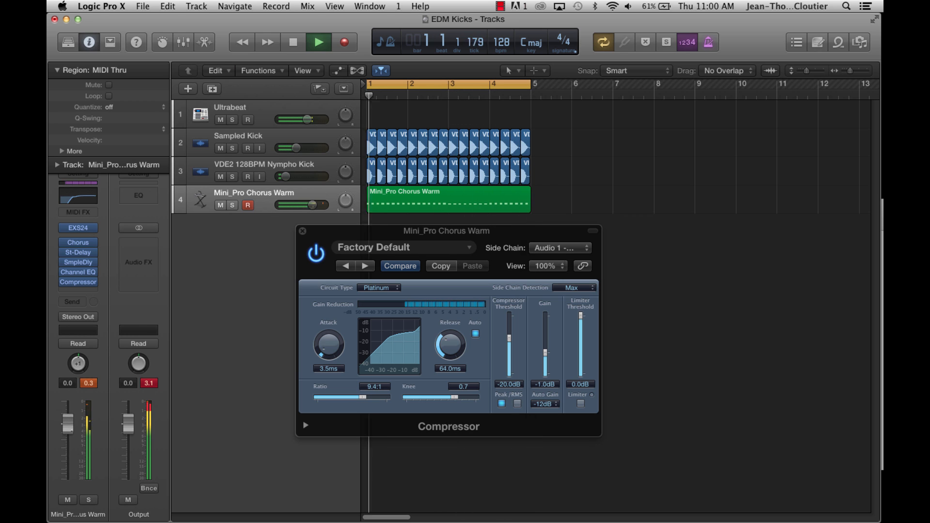
{"action": "left_click_drag", "start_coordinate": [78, 364], "coordinate": [78, 362]}
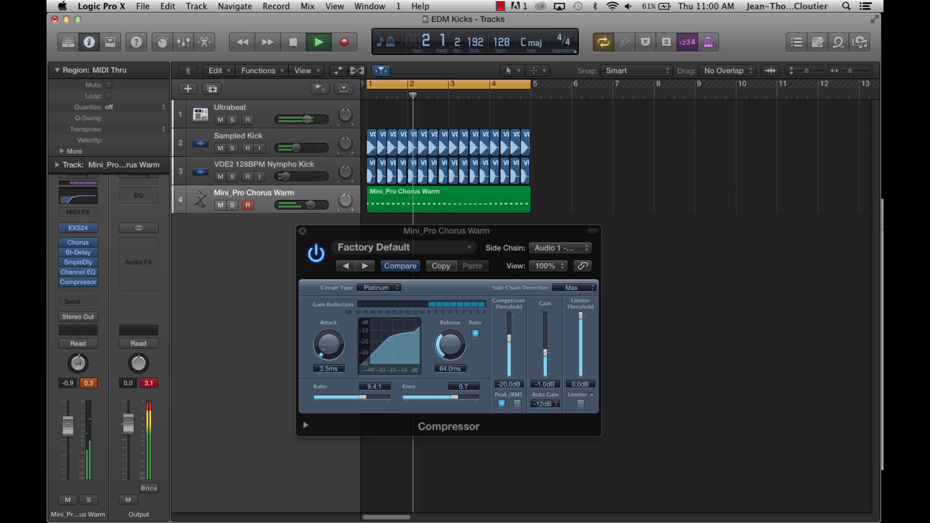
{"action": "left_click_drag", "start_coordinate": [364, 398], "coordinate": [348, 400]}
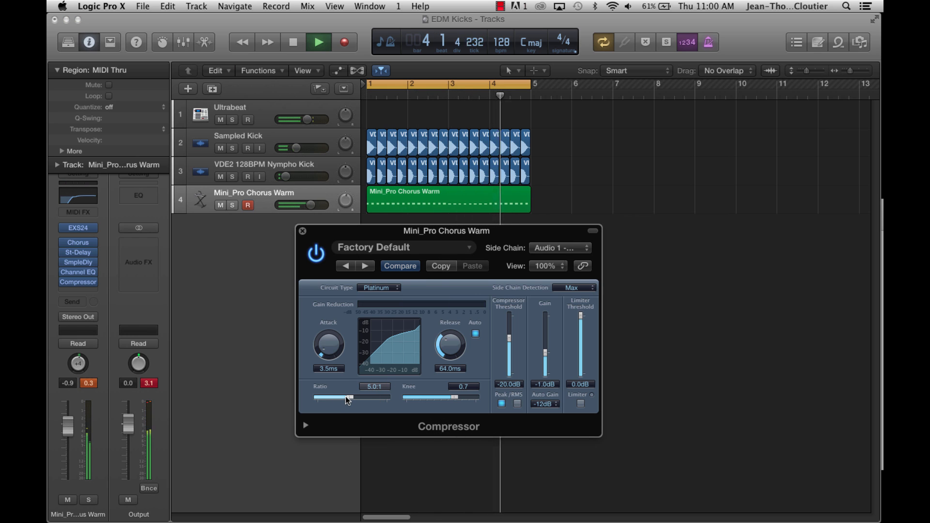
{"action": "left_click_drag", "start_coordinate": [509, 339], "coordinate": [509, 339]}
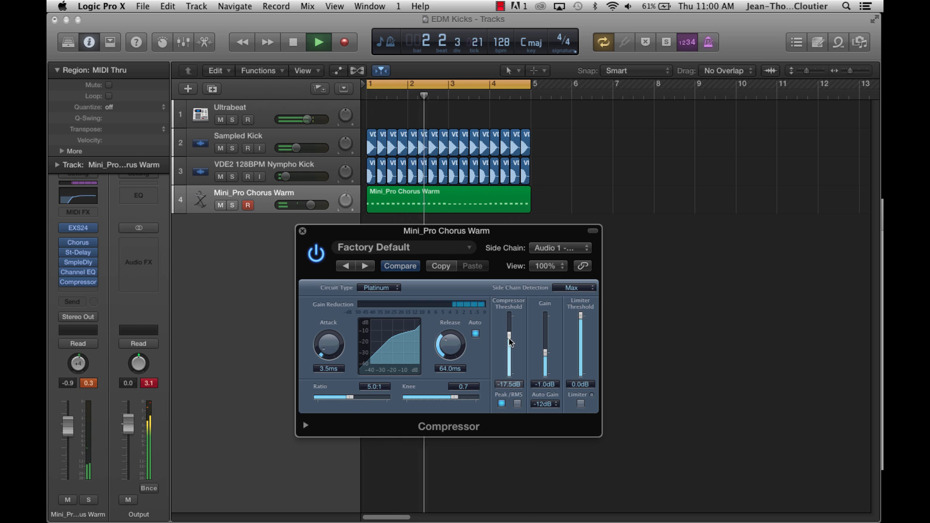
{"action": "key", "text": "space"}
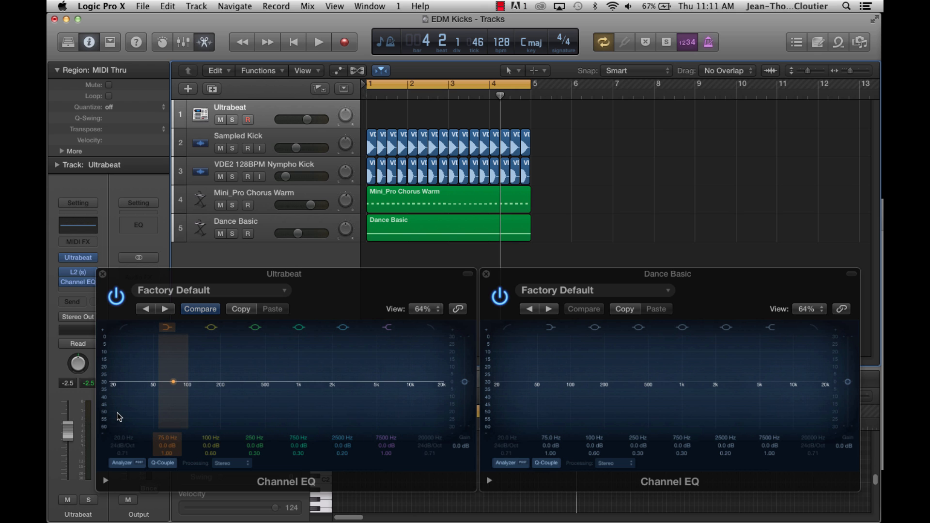
Enable the low cut on Dance Basic's Channel EQ during playback, set it to 65 Hz at 48 dB/Oct, and close both EQs.
{"action": "key", "text": "space"}
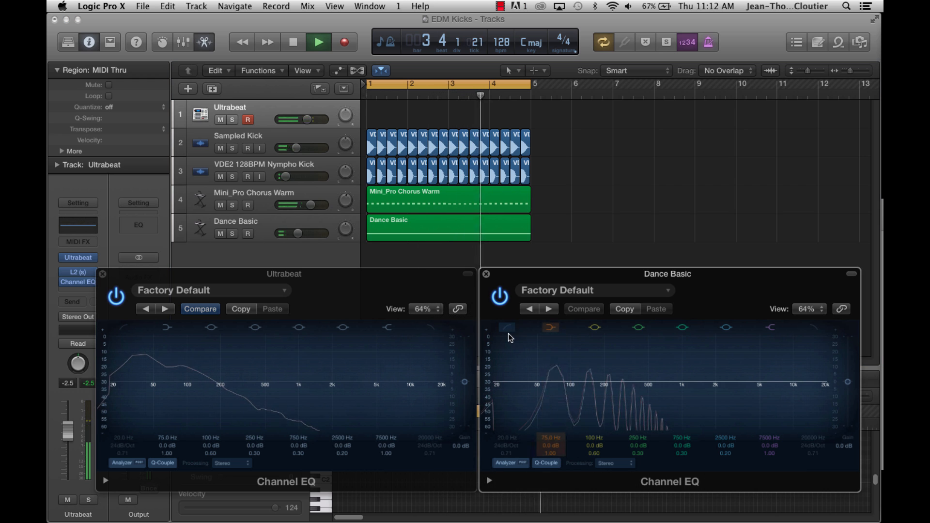
{"action": "left_click", "coordinate": [509, 329]}
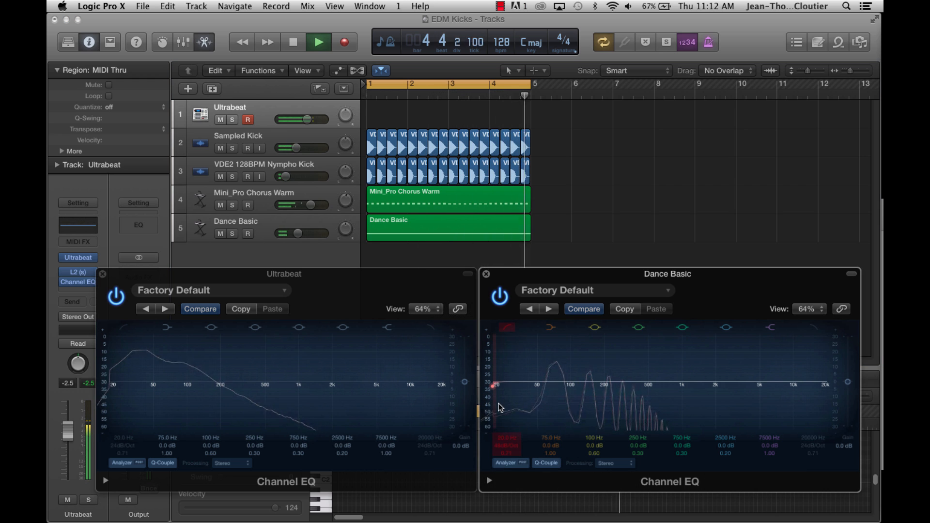
{"action": "left_click_drag", "start_coordinate": [499, 405], "coordinate": [560, 416]}
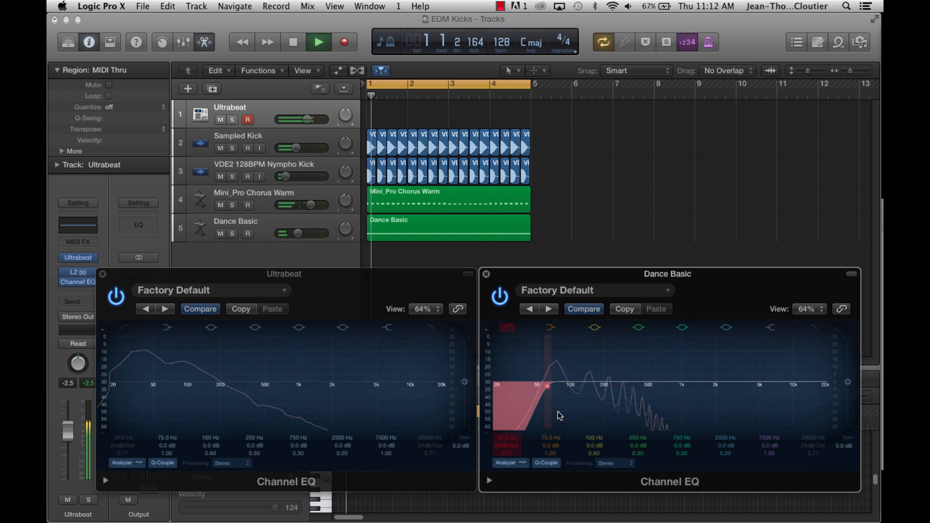
{"action": "key", "text": "space"}
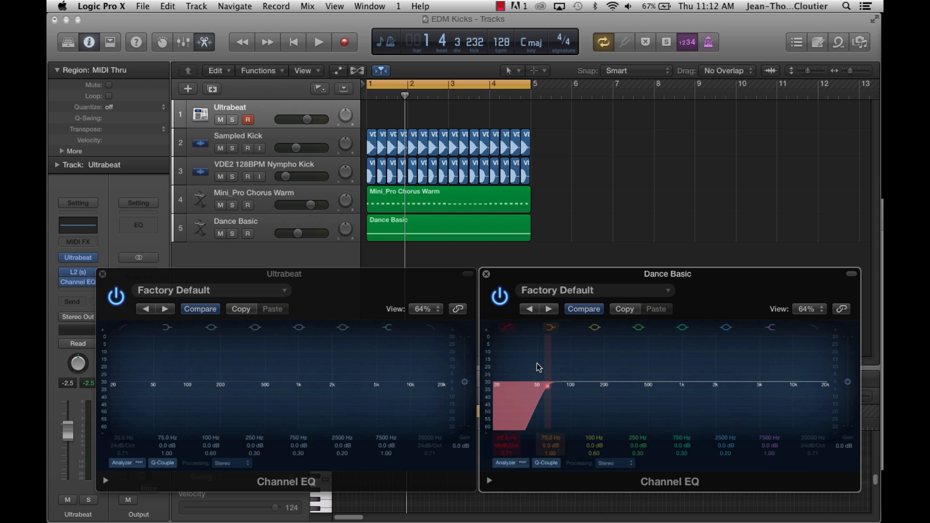
{"action": "key", "text": "space"}
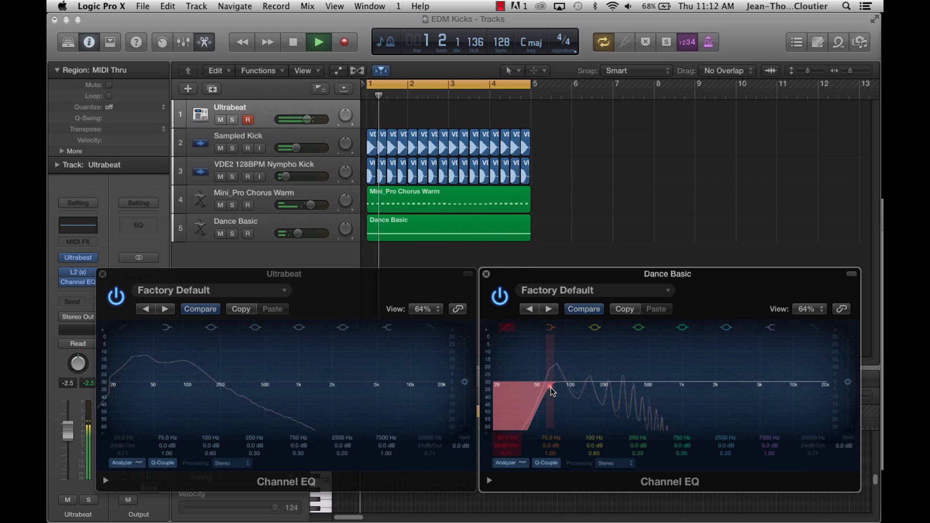
{"action": "key", "text": "space"}
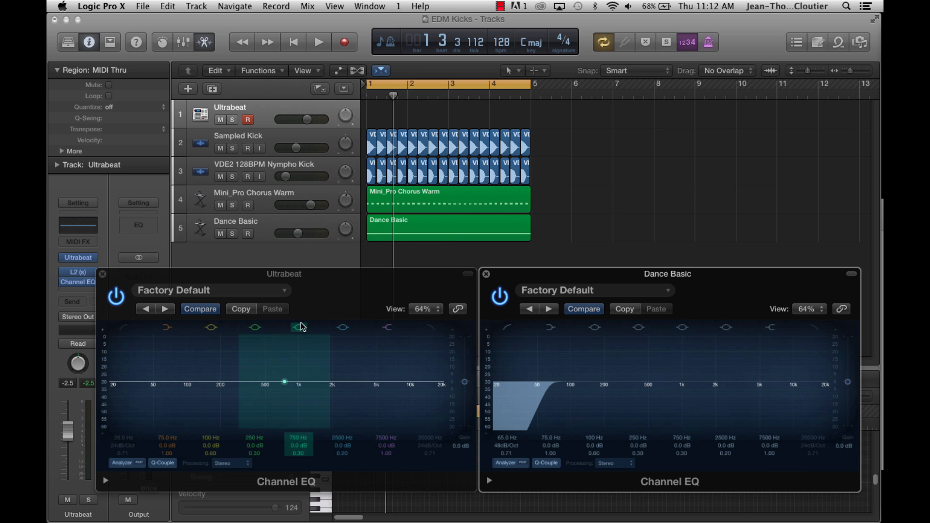
{"action": "left_click", "coordinate": [487, 275]}
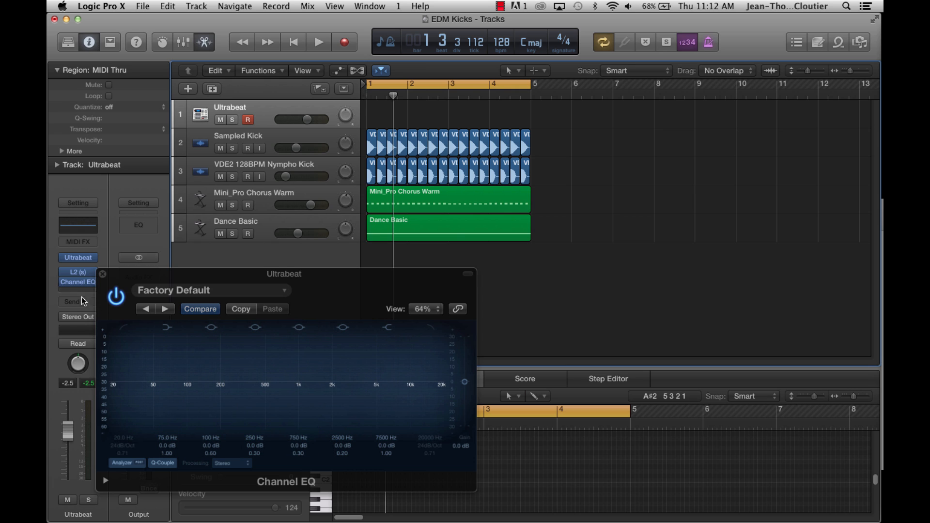
{"action": "left_click", "coordinate": [103, 274]}
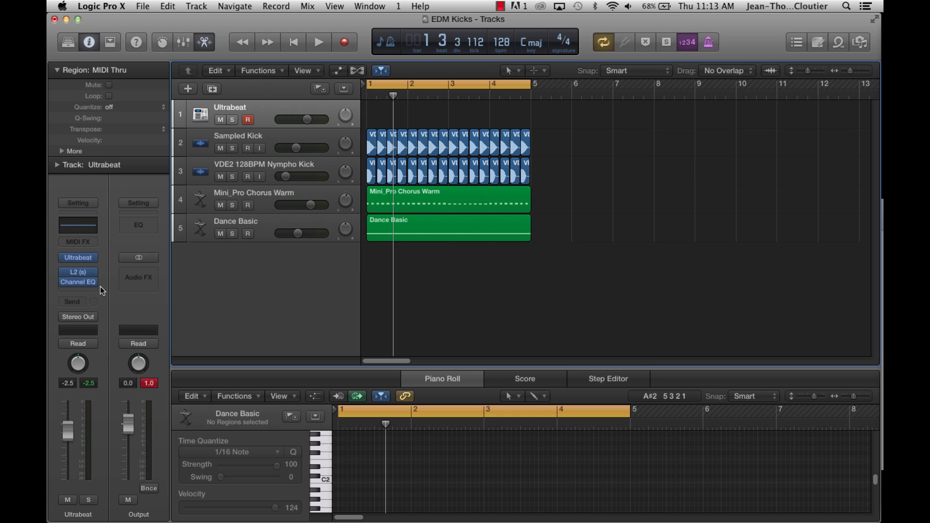
Add a Compressor to Dance Basic with Audio 1 as its side chain and Peak detection, and play the mix.
{"action": "left_click", "coordinate": [260, 225]}
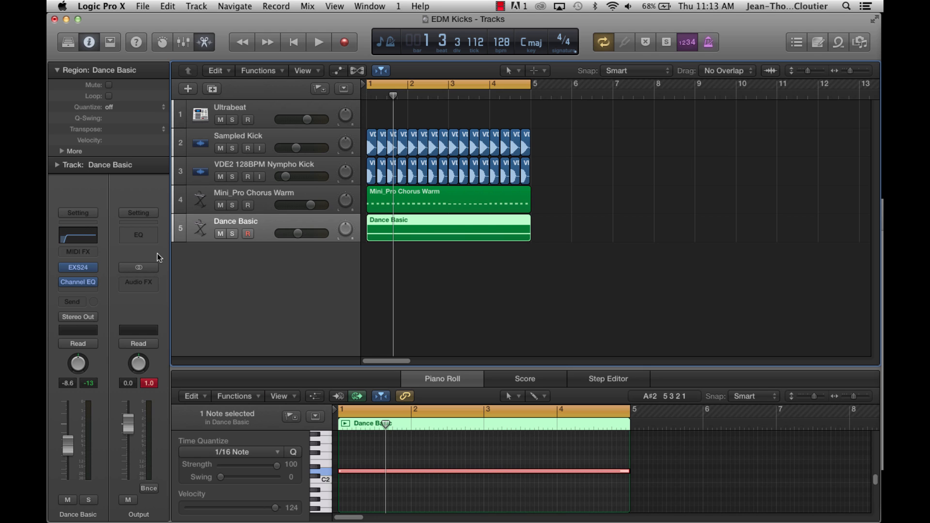
{"action": "left_click", "coordinate": [80, 222]}
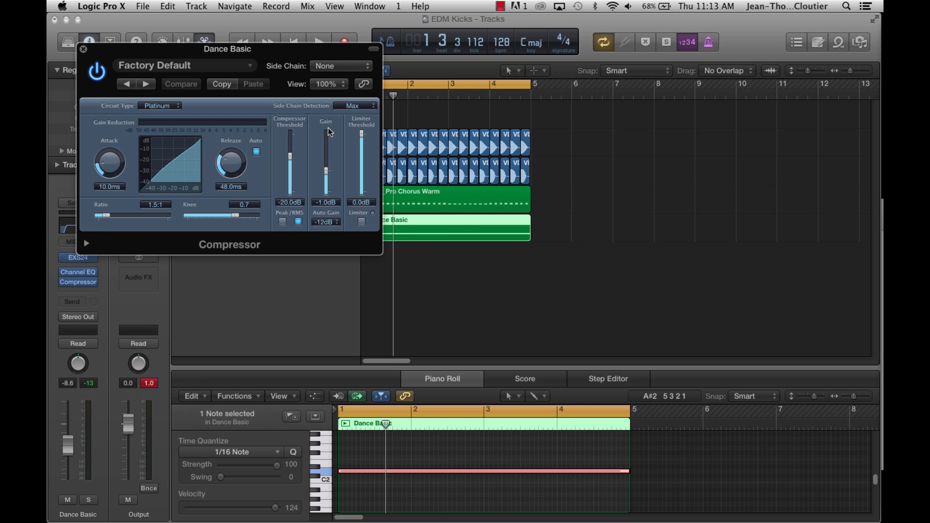
{"action": "left_click", "coordinate": [341, 66]}
{"action": "left_click", "coordinate": [320, 82]}
{"action": "key", "text": "space"}
{"action": "left_click", "coordinate": [283, 222]}
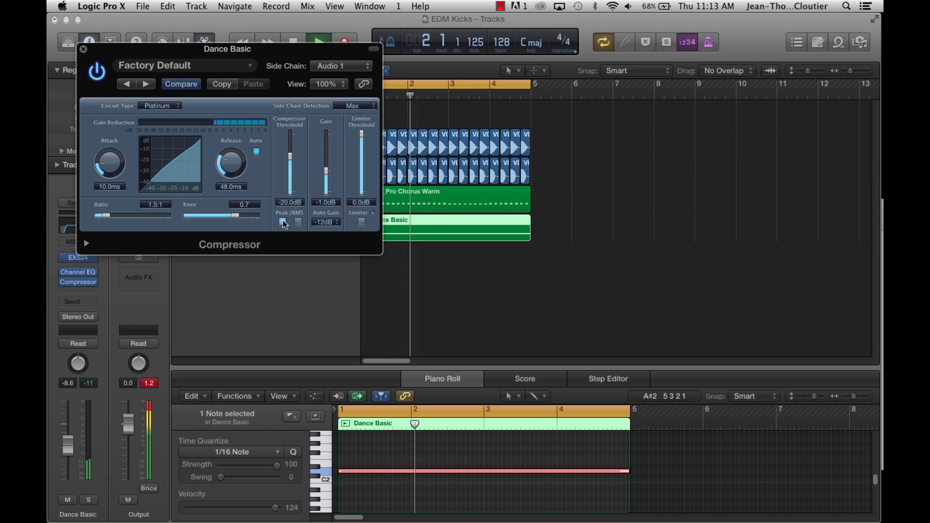
Set Dance Basic's Compressor to ratio 4.2:1, threshold -20.0 dB, attack 4.5 ms and release 68 ms during playback, and close it.
{"action": "left_click_drag", "start_coordinate": [290, 156], "coordinate": [290, 168]}
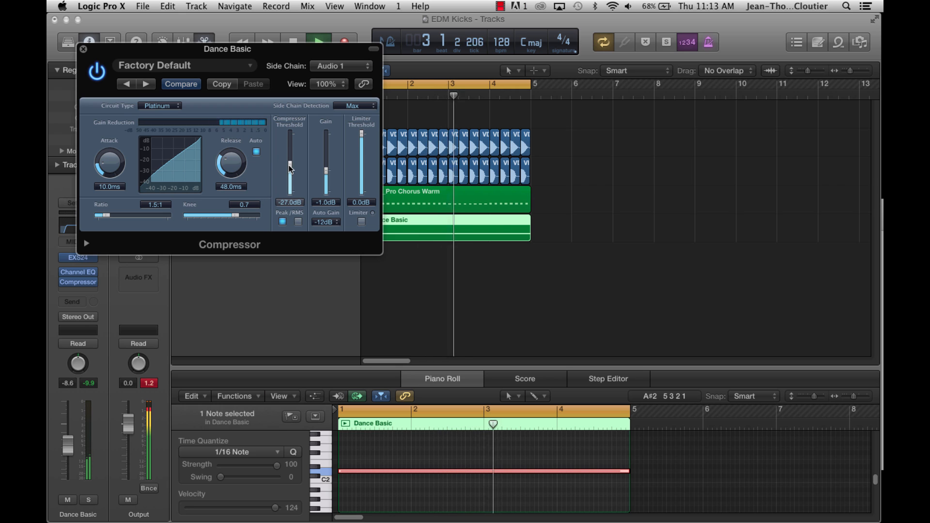
{"action": "left_click_drag", "start_coordinate": [115, 213], "coordinate": [146, 214]}
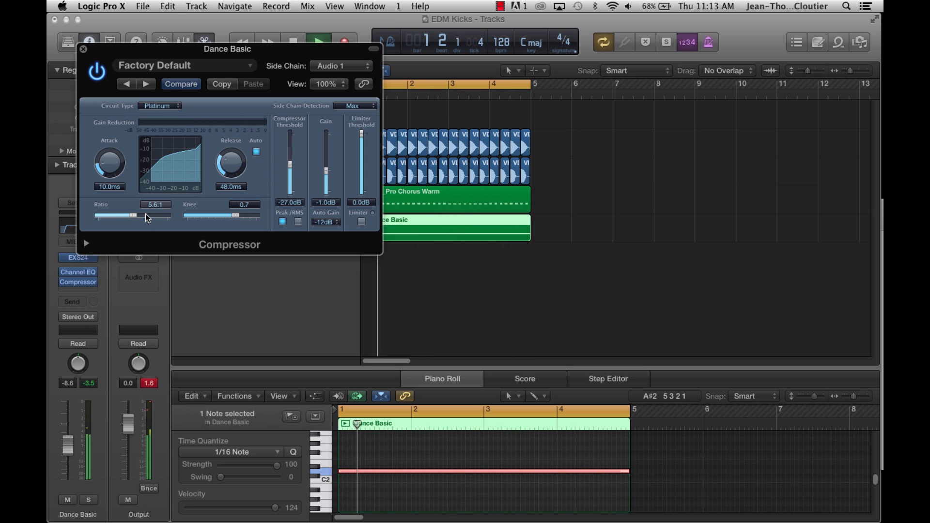
{"action": "left_click_drag", "start_coordinate": [145, 214], "coordinate": [139, 214]}
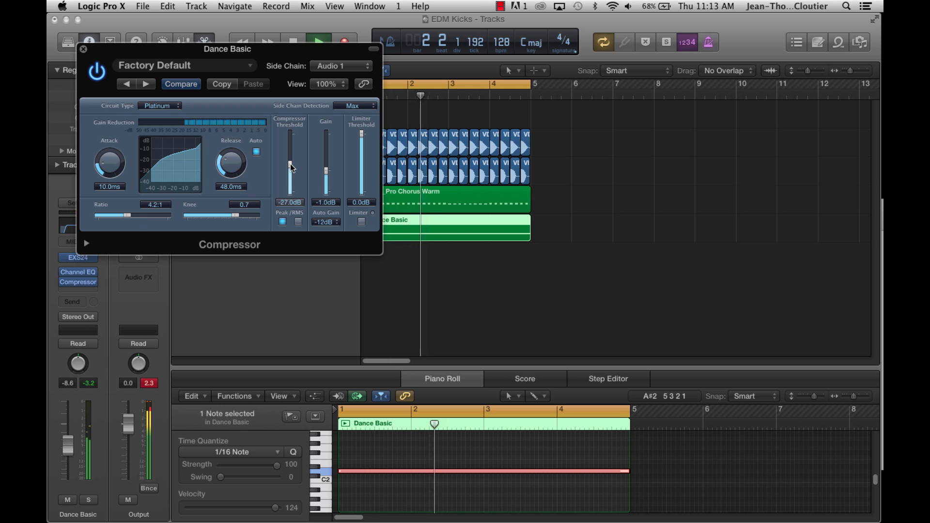
{"action": "left_click_drag", "start_coordinate": [291, 167], "coordinate": [291, 157]}
{"action": "left_click_drag", "start_coordinate": [110, 165], "coordinate": [117, 175]}
{"action": "mouse_move", "coordinate": [230, 170]}
{"action": "left_mouse_down"}
{"action": "mouse_move", "coordinate": [230, 180]}
{"action": "mouse_move", "coordinate": [230, 172]}
{"action": "left_mouse_up"}
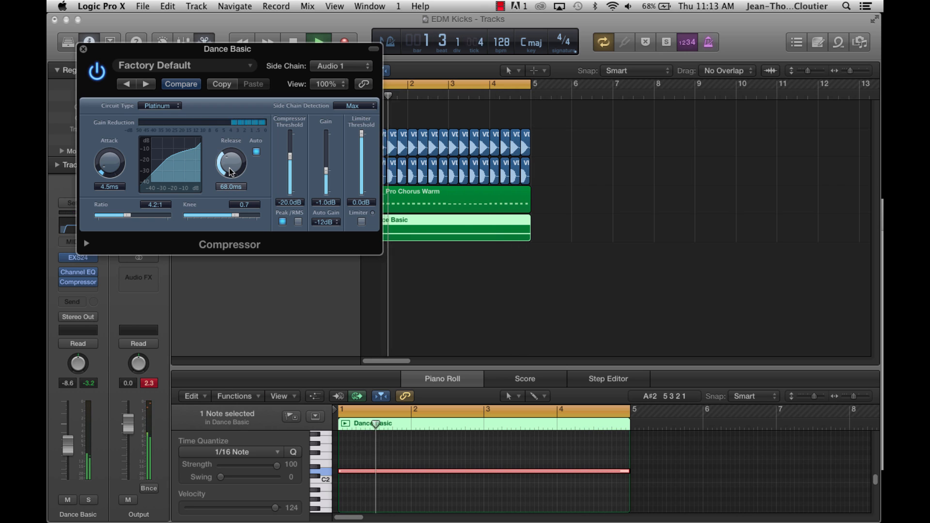
{"action": "left_click", "coordinate": [83, 50]}
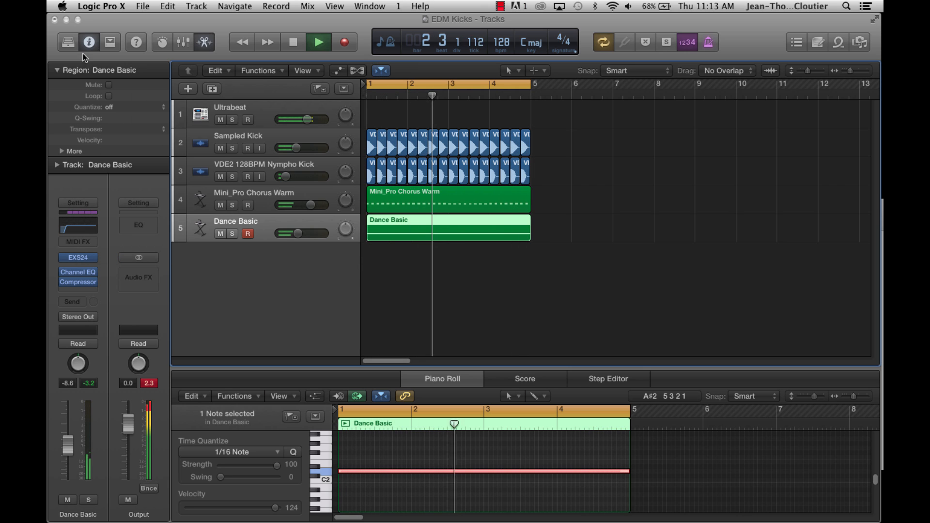
Lower Dance Basic's volume to -15.6 dB during playback and stop the mix.
{"action": "left_click_drag", "start_coordinate": [66, 452], "coordinate": [66, 465]}
{"action": "left_click", "coordinate": [458, 318]}
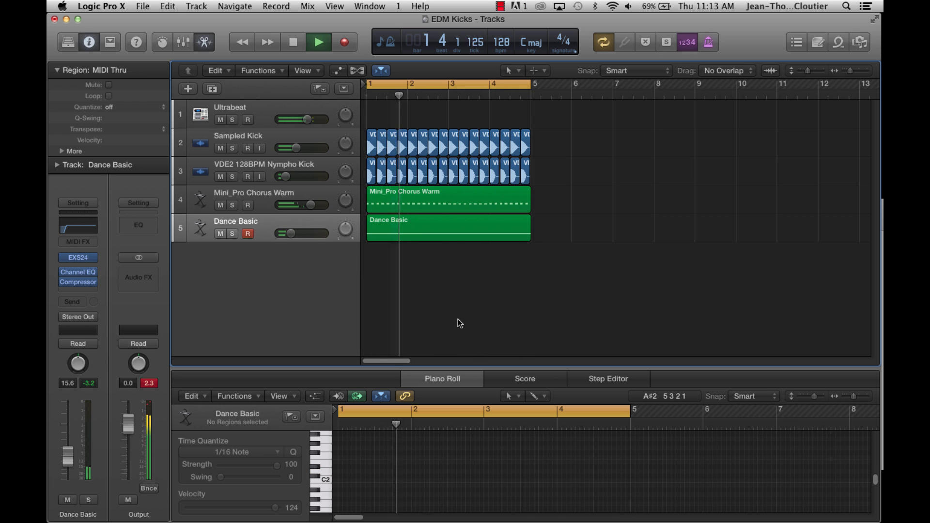
{"action": "key", "text": "space"}
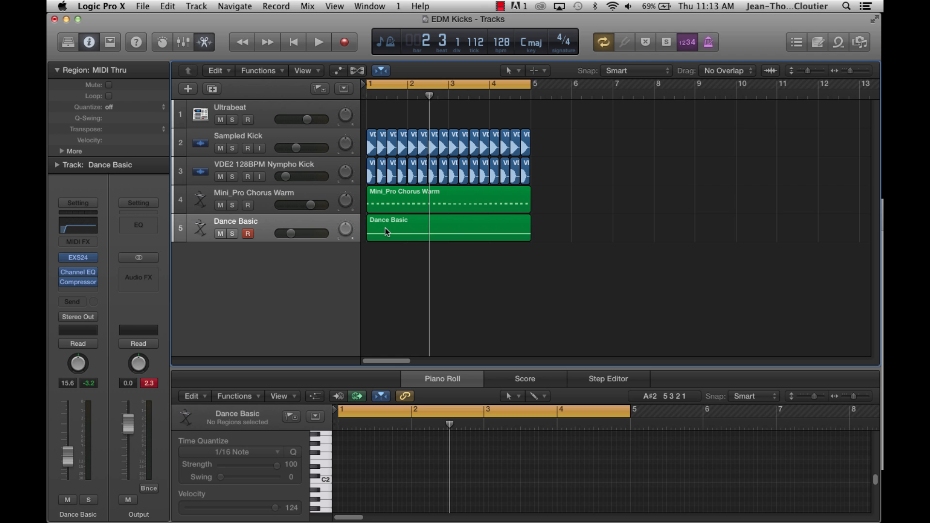
Split off the first eighth note of the Dance Basic region, from 1 1 1 1 to 1 1 3 1.
{"action": "scroll", "coordinate": [442, 227], "scroll_direction": "up", "scroll_amount": 5}
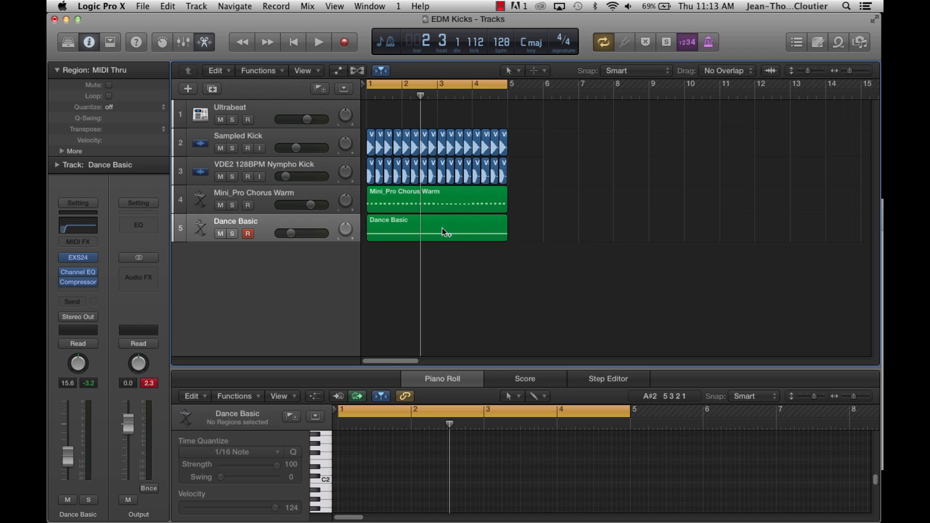
{"action": "scroll", "coordinate": [442, 227], "scroll_direction": "up", "scroll_amount": 3}
{"action": "scroll", "coordinate": [452, 251], "scroll_direction": "left", "scroll_amount": 5}
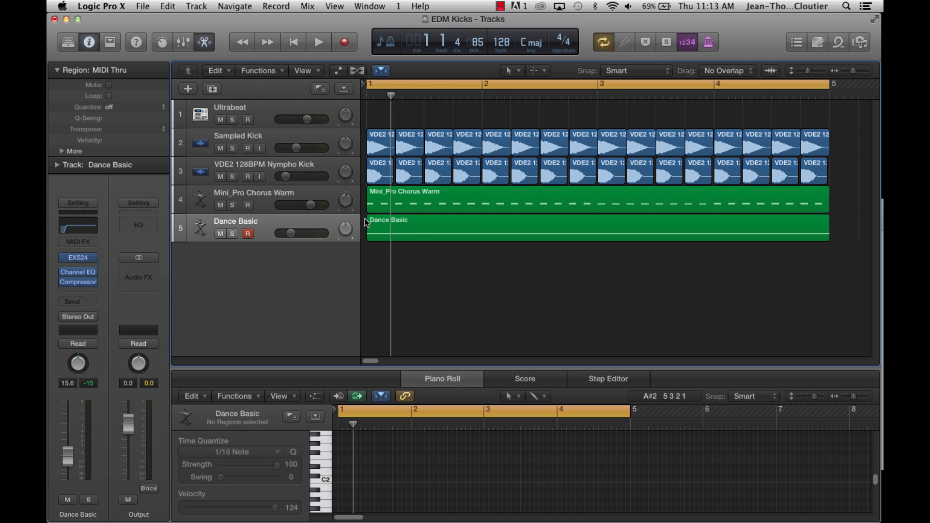
{"action": "left_click_drag", "start_coordinate": [363, 223], "coordinate": [381, 247]}
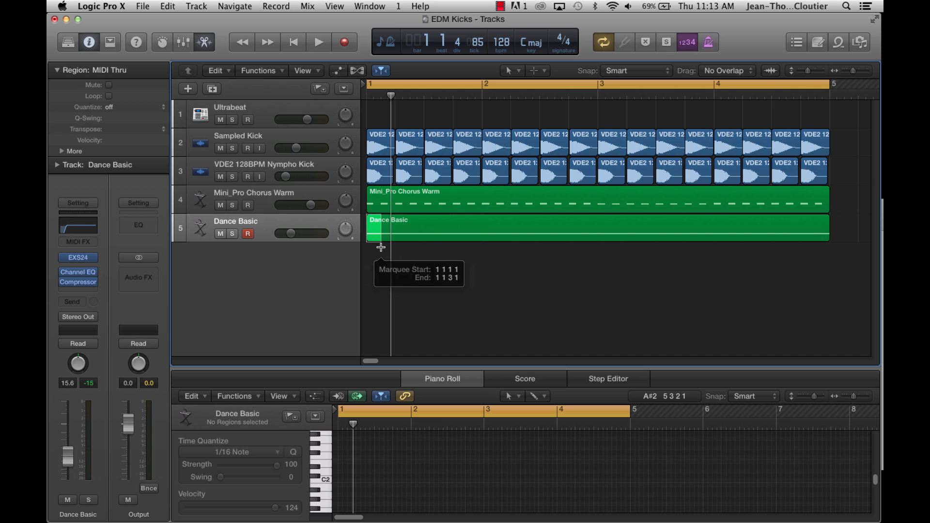
{"action": "left_click", "coordinate": [378, 225]}
{"action": "left_click", "coordinate": [552, 191]}
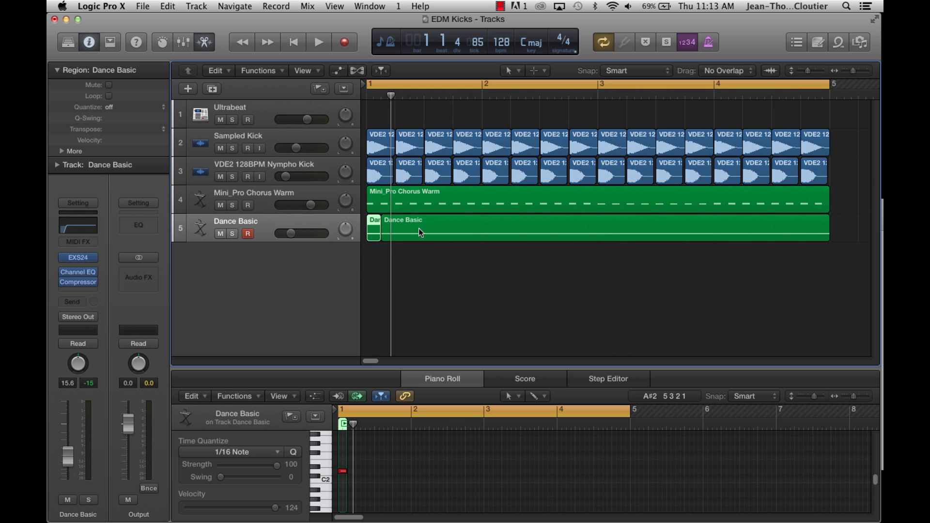
Split off the second eighth note of bar 1 in Dance Basic and delete the regions before and after it.
{"action": "left_click_drag", "start_coordinate": [396, 219], "coordinate": [382, 234]}
{"action": "left_click", "coordinate": [388, 228]}
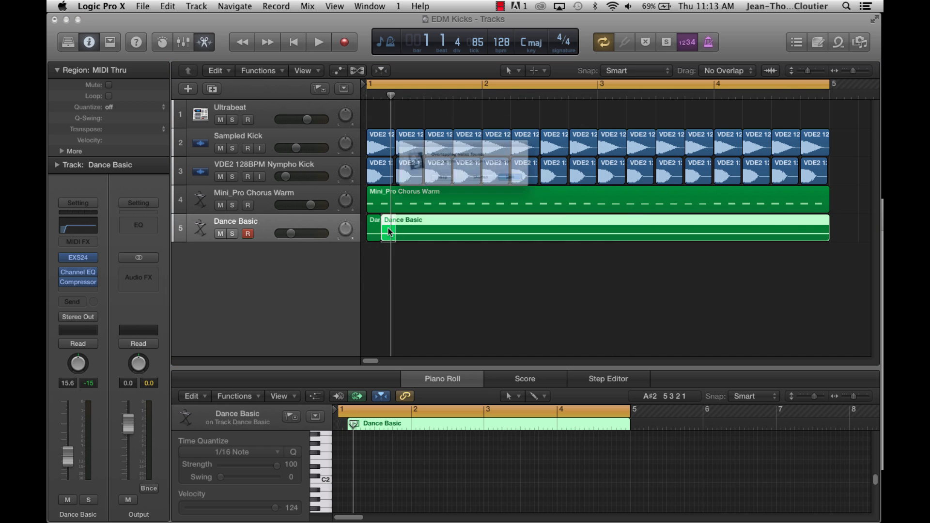
{"action": "key", "text": "Return"}
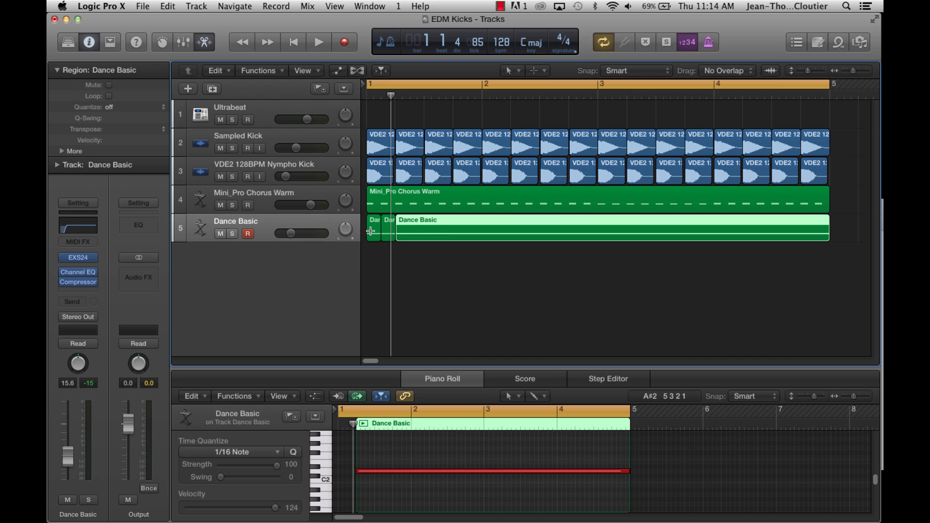
{"action": "left_click", "coordinate": [371, 231], "text": "shift"}
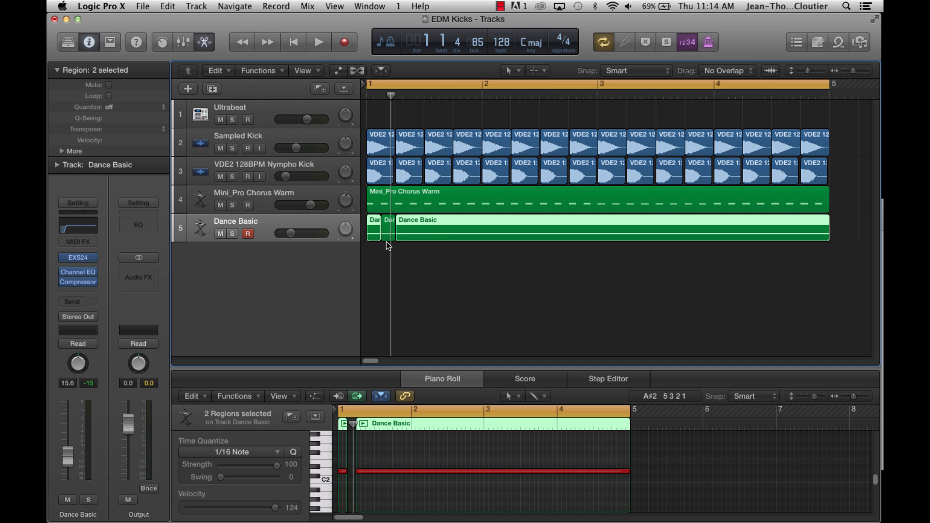
{"action": "key", "text": "Delete"}
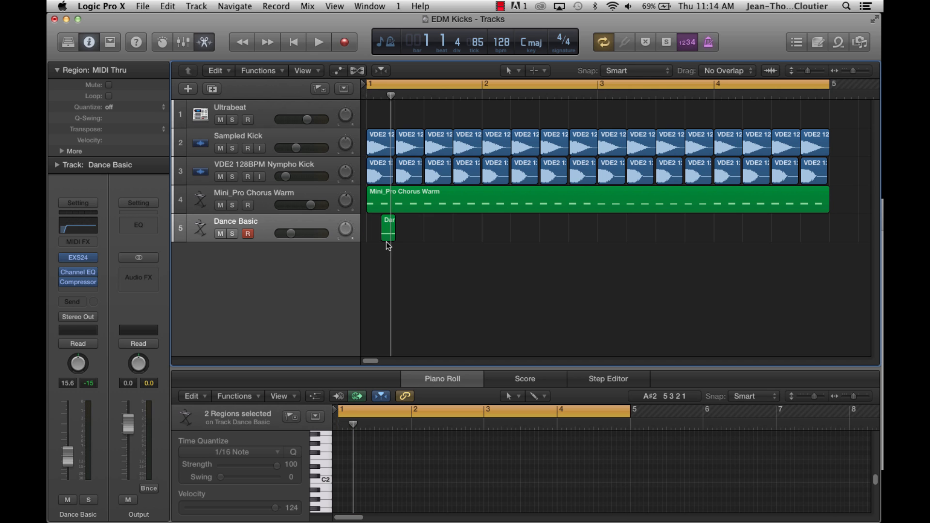
Copy the short Dance Basic region to every offbeat through bar 4 and set the track's volume to -19.0 dB during playback.
{"action": "left_click_drag", "start_coordinate": [388, 228], "coordinate": [474, 230]}
{"action": "left_click_drag", "start_coordinate": [501, 270], "coordinate": [508, 228]}
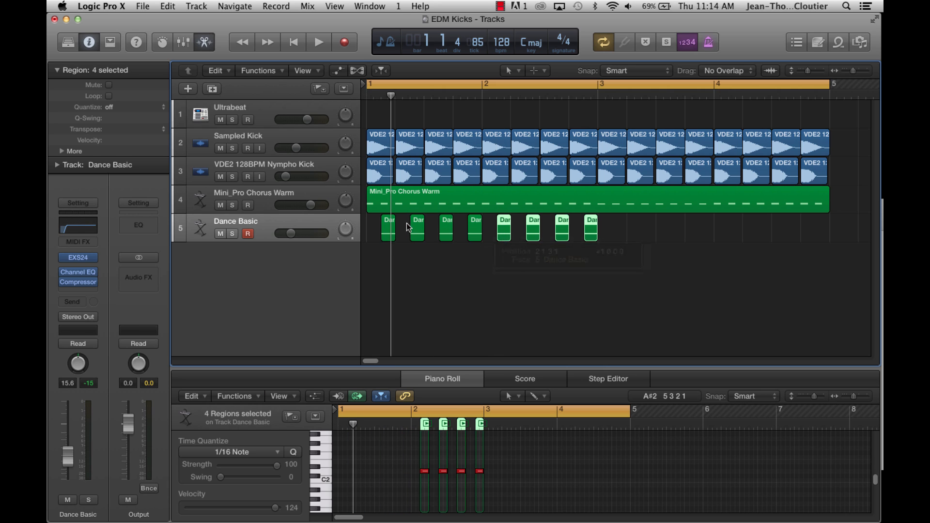
{"action": "left_click_drag", "start_coordinate": [370, 227], "coordinate": [644, 275]}
{"action": "left_click_drag", "start_coordinate": [385, 227], "coordinate": [616, 236]}
{"action": "left_click", "coordinate": [590, 267]}
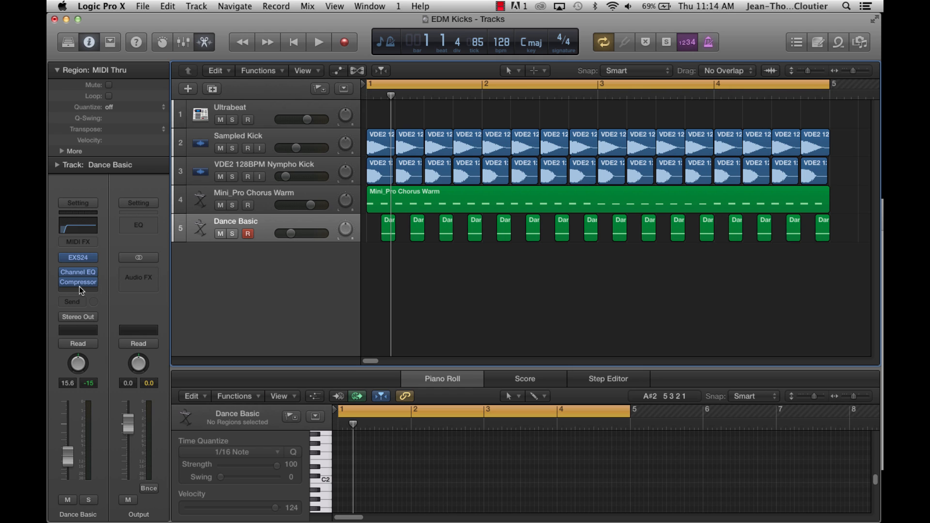
{"action": "key", "text": "space"}
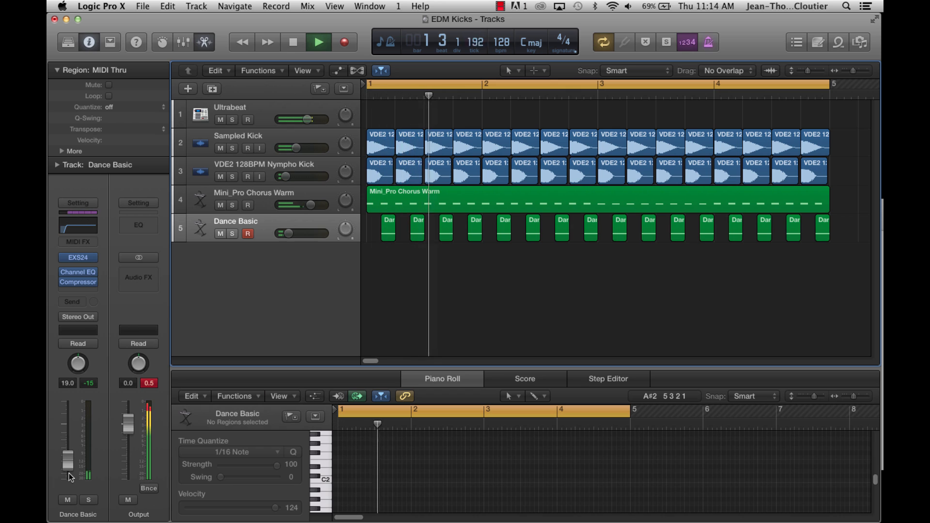
{"action": "key", "text": "space"}
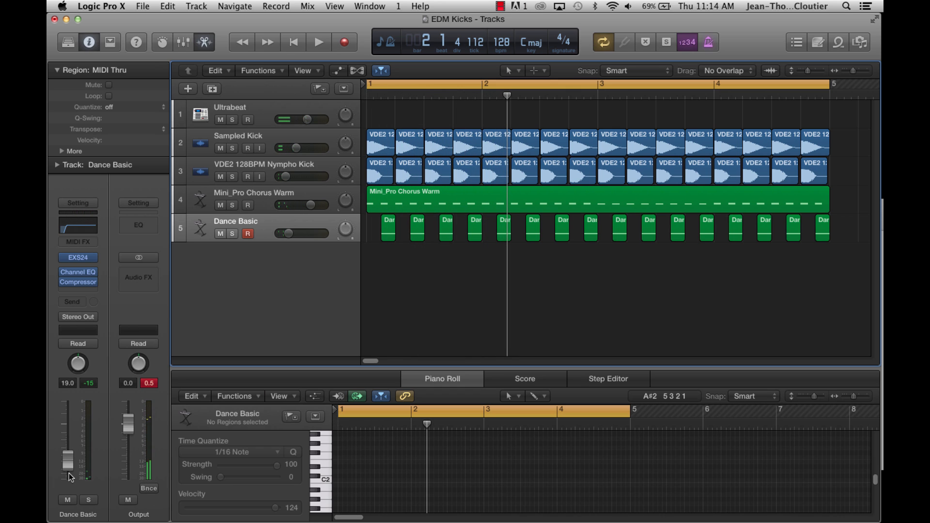